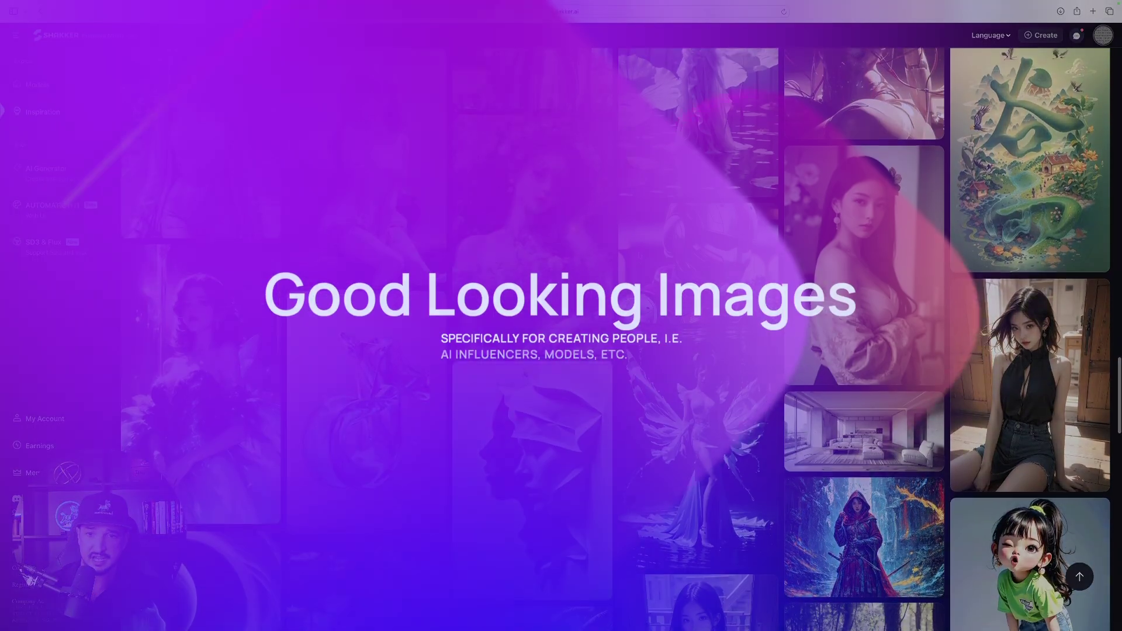
scroll(670, 236, "down", 5)
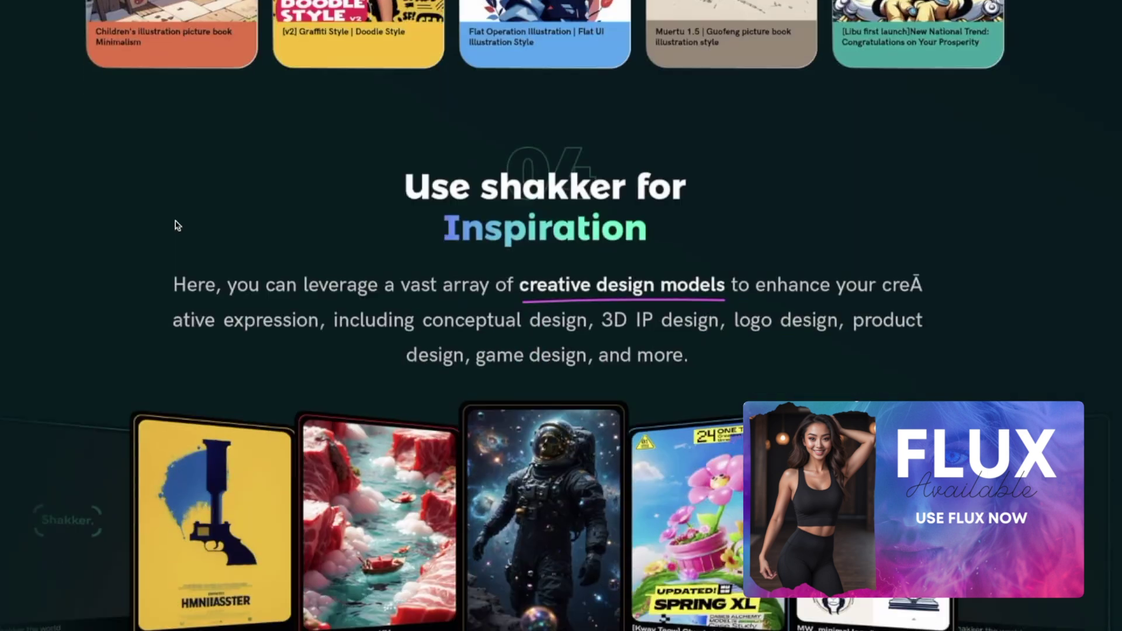
scroll(181, 234, "down", 10)
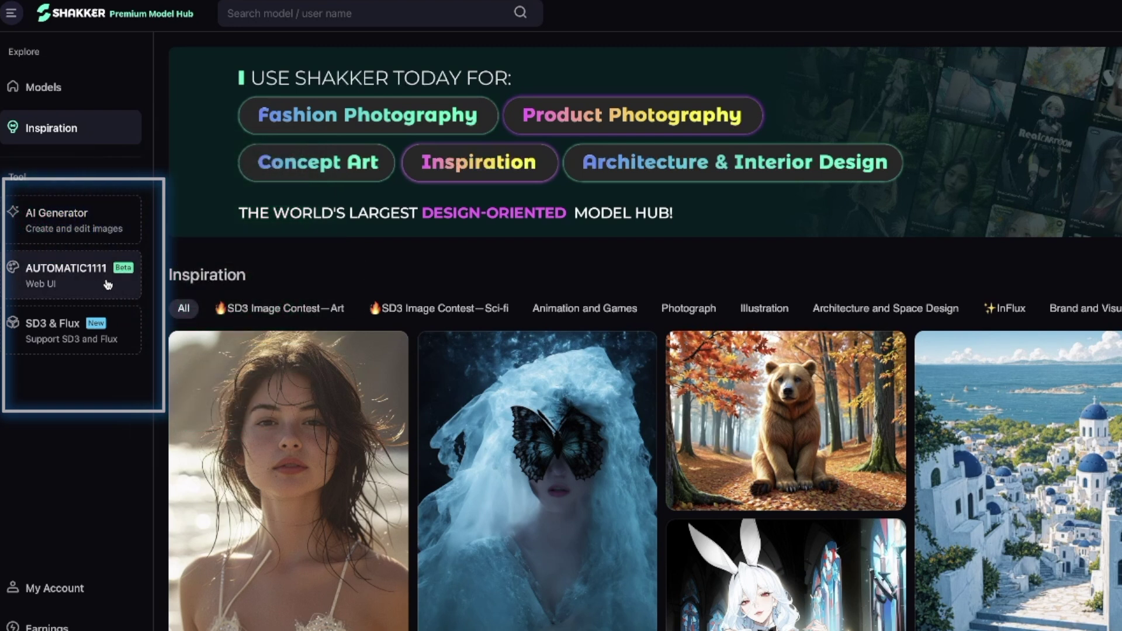
- Open AUTOMATIC1111 and preview the Inpaint, Upscale, Remove Bg, Remover, Crop and Outpaint tools
left_click(83, 281)
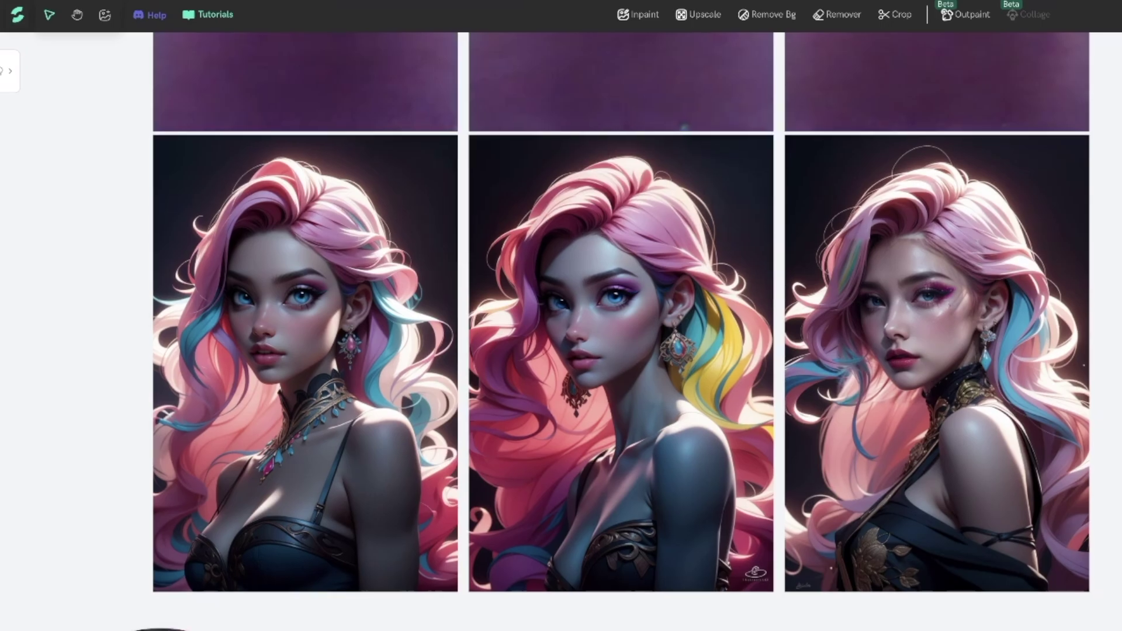
left_click(650, 13)
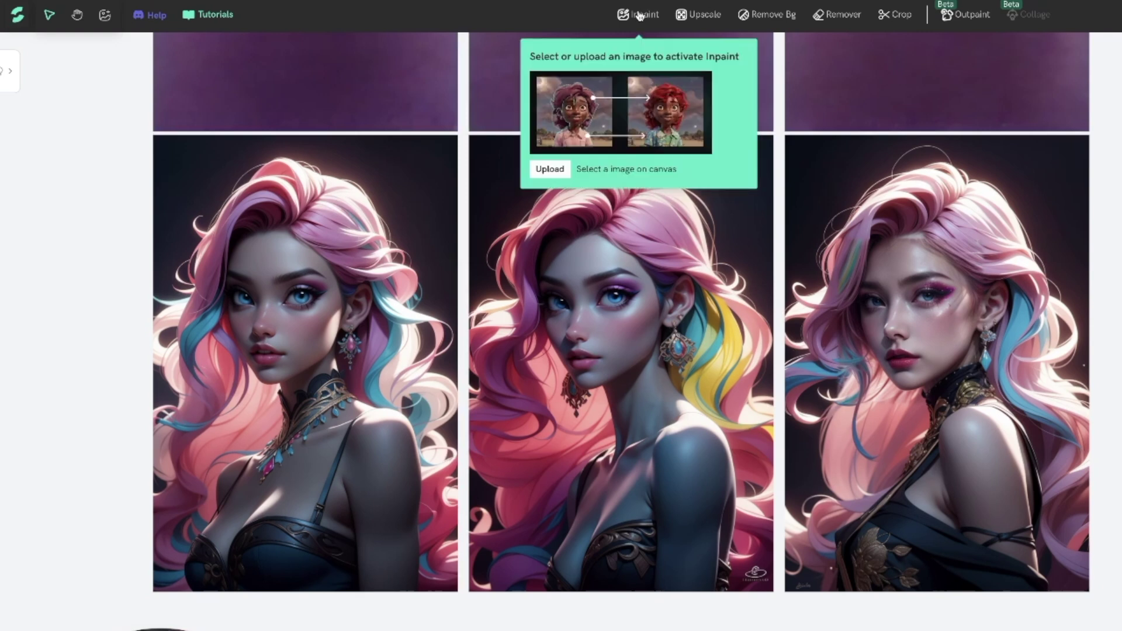
left_click(692, 17)
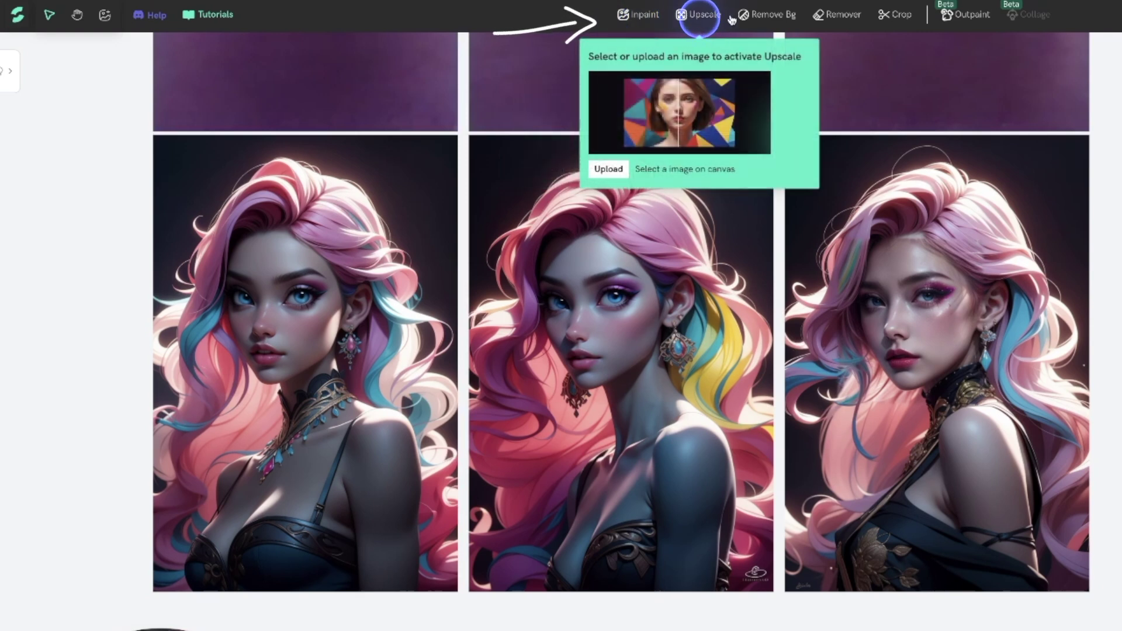
left_click(763, 17)
left_click(842, 18)
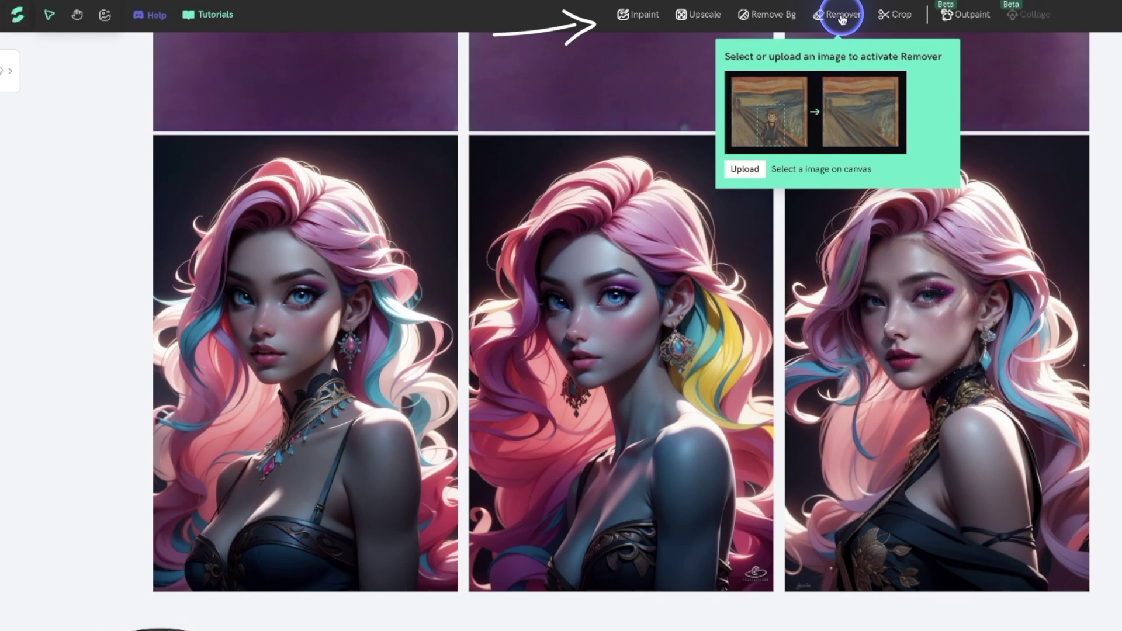
left_click(896, 15)
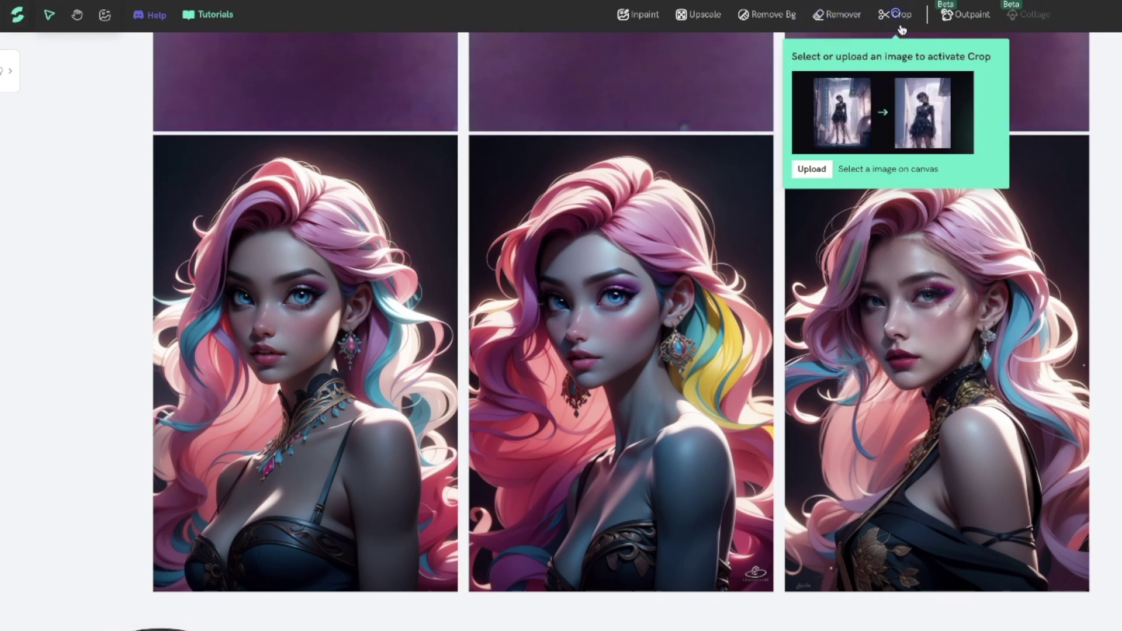
mouse_move(970, 22)
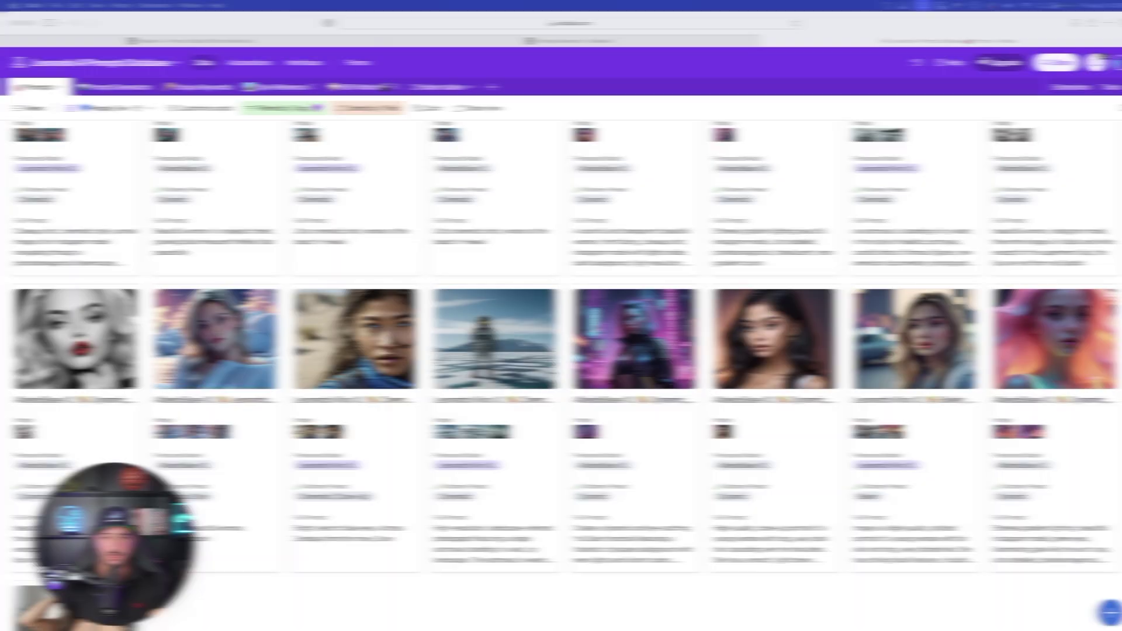
- Scroll the Prompts gallery and view the AlbedoBase XL record's first photo enlarged, then close it
scroll(359, 412, "down", 4)
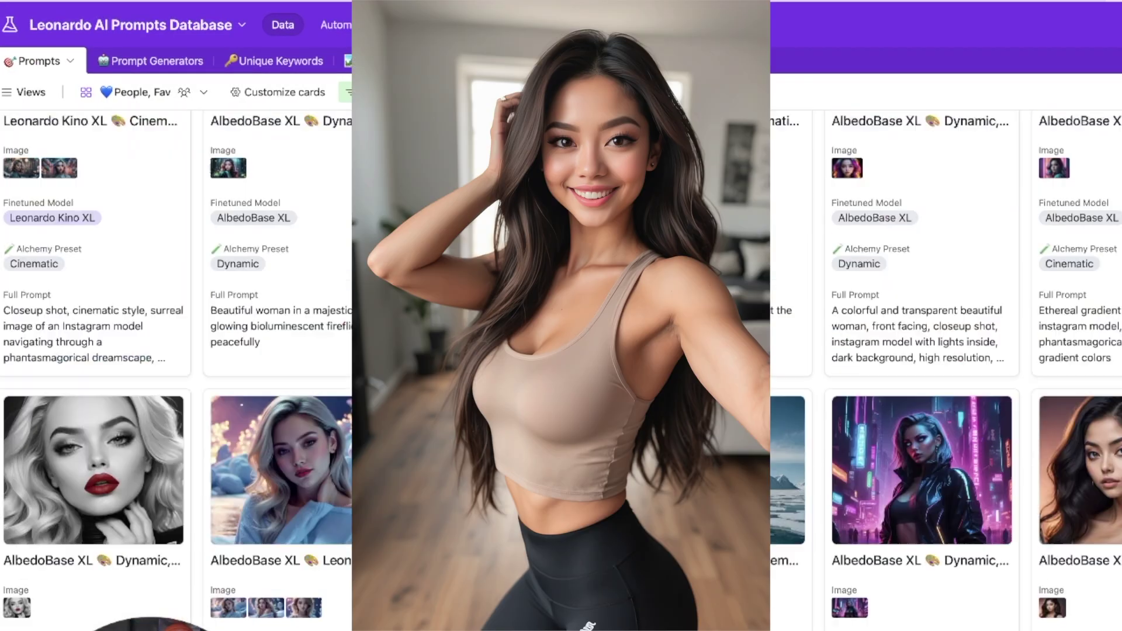
scroll(144, 600, "down", 5)
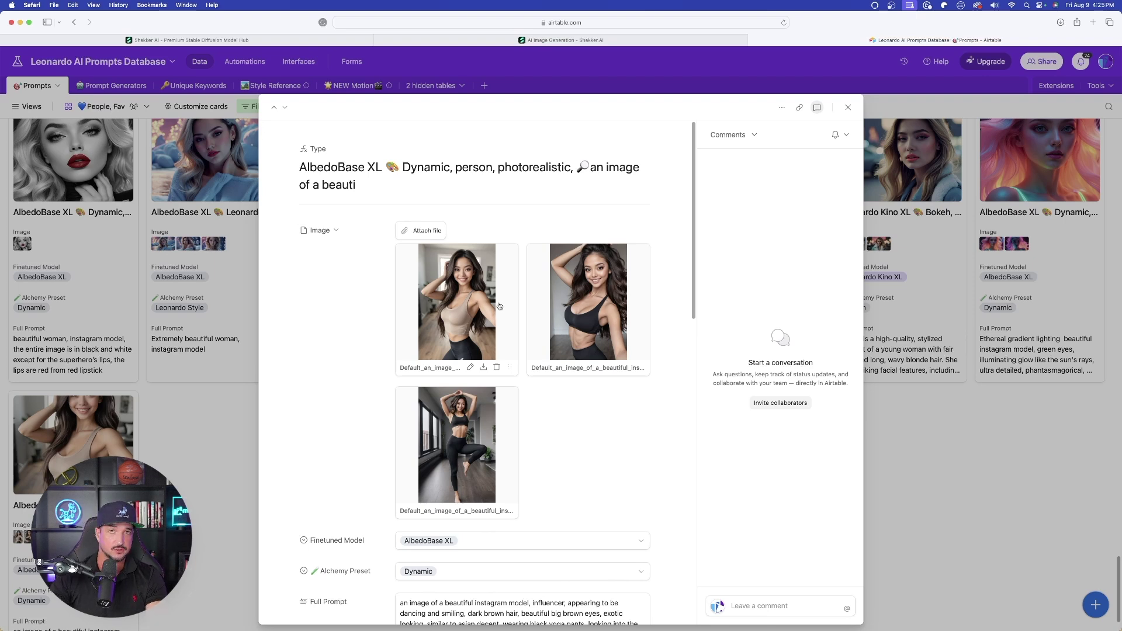
left_click(456, 286)
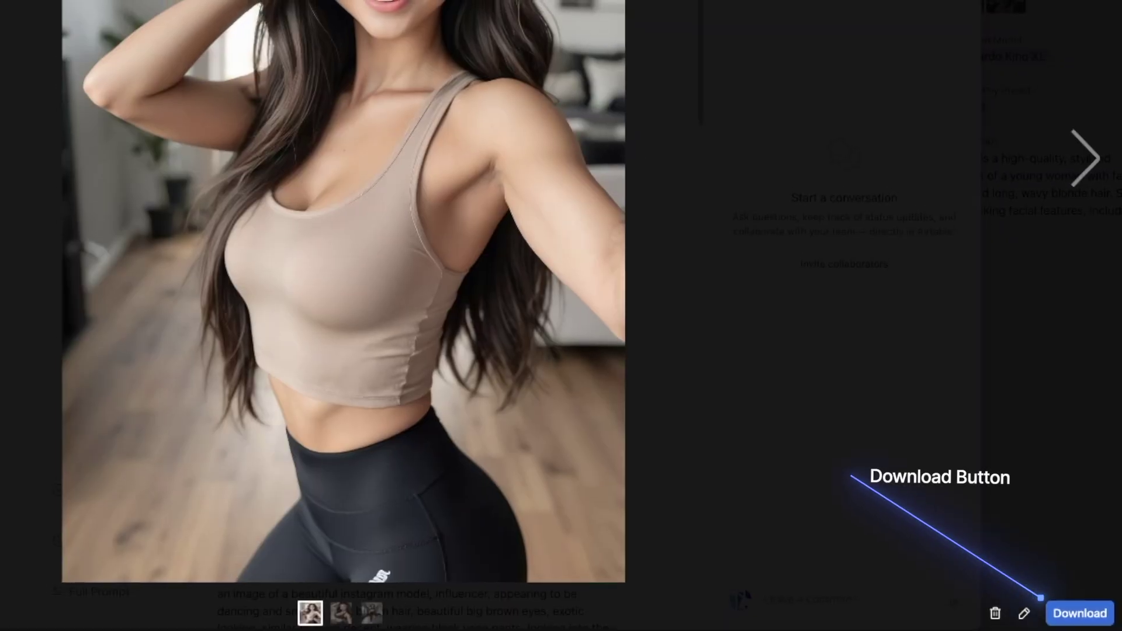
key("Escape")
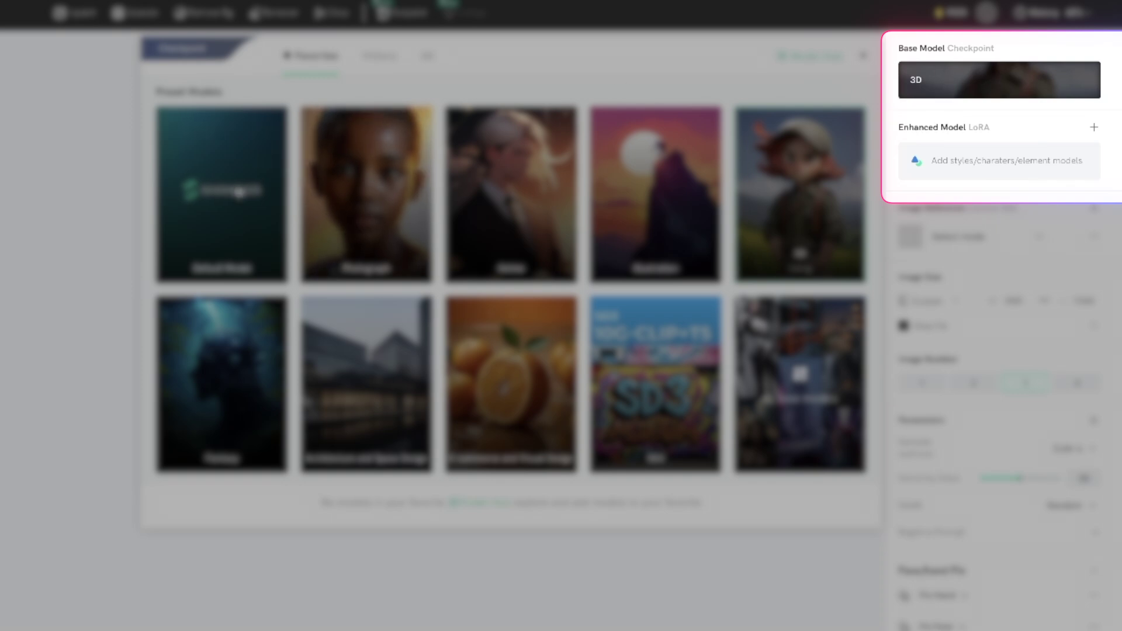
- Make Default Model the base checkpoint, then check the LoRA styles and image reference modes
left_click(216, 195)
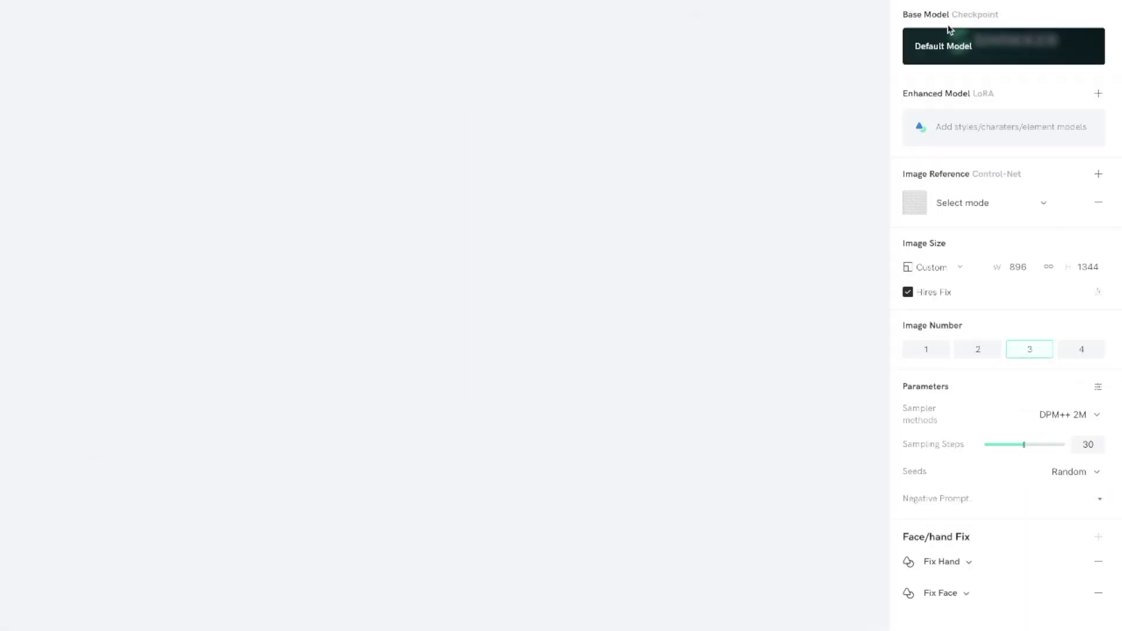
left_click(979, 121)
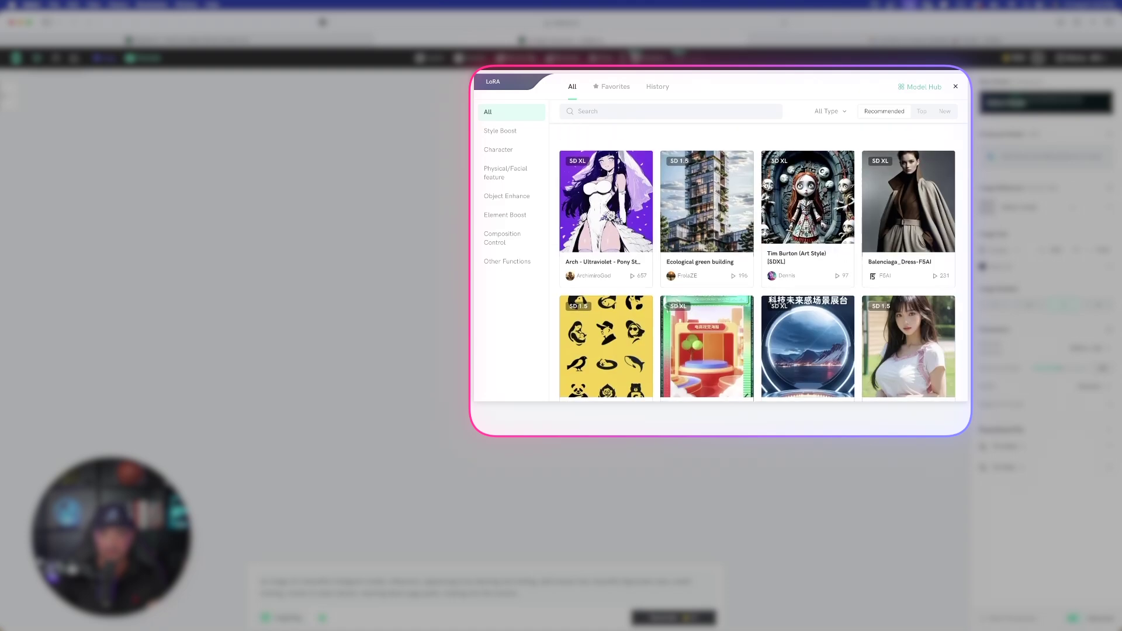
mouse_move(808, 147)
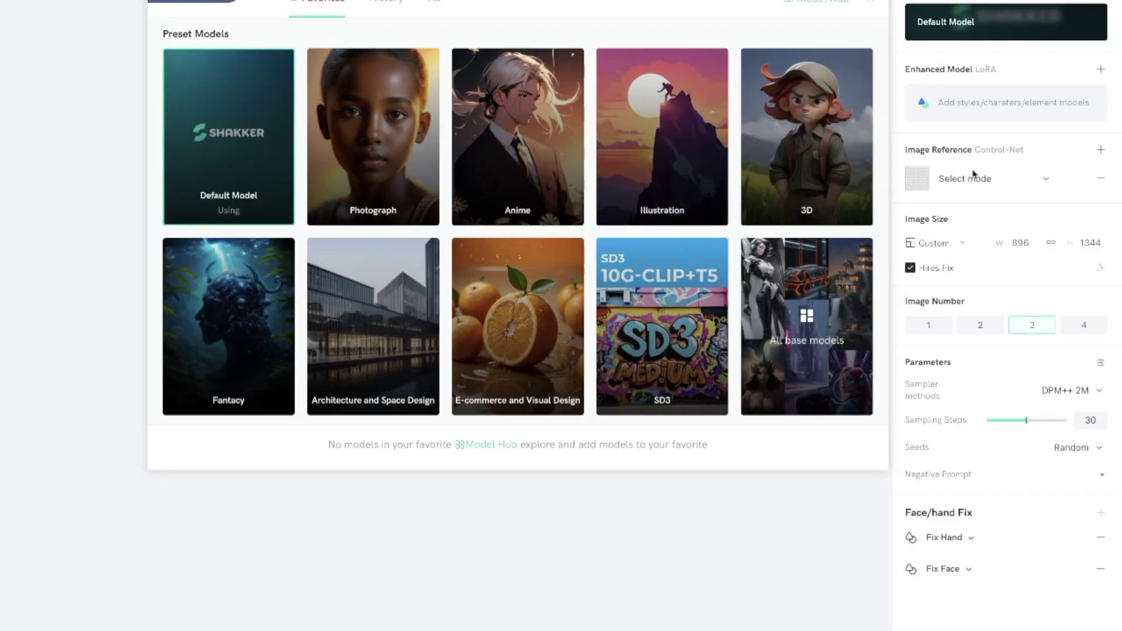
left_click(1048, 185)
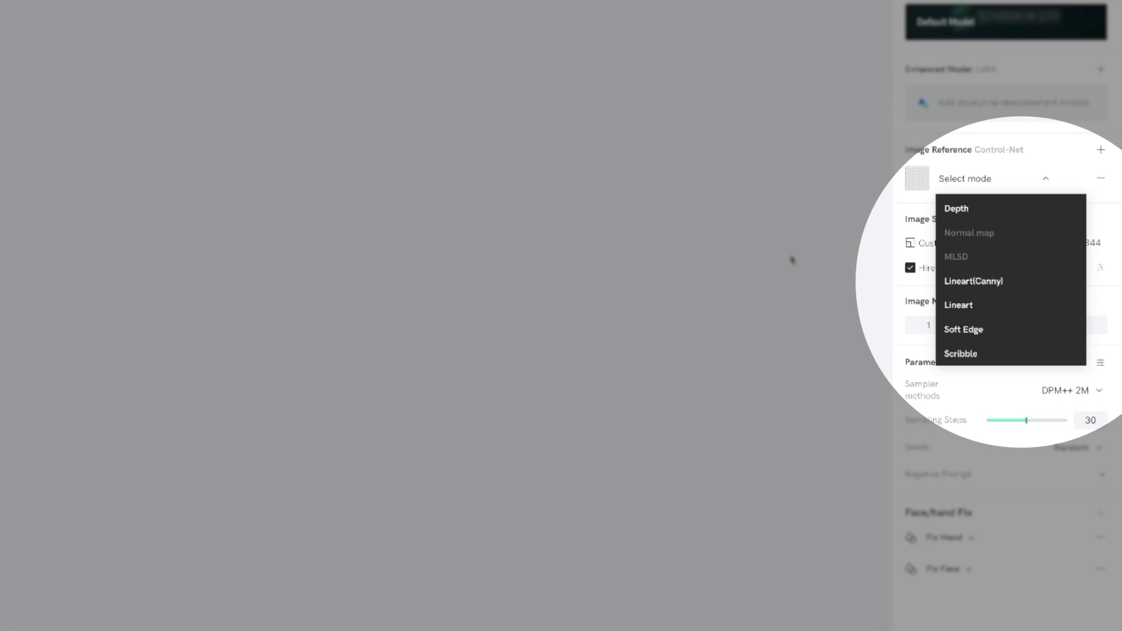
left_click(792, 259)
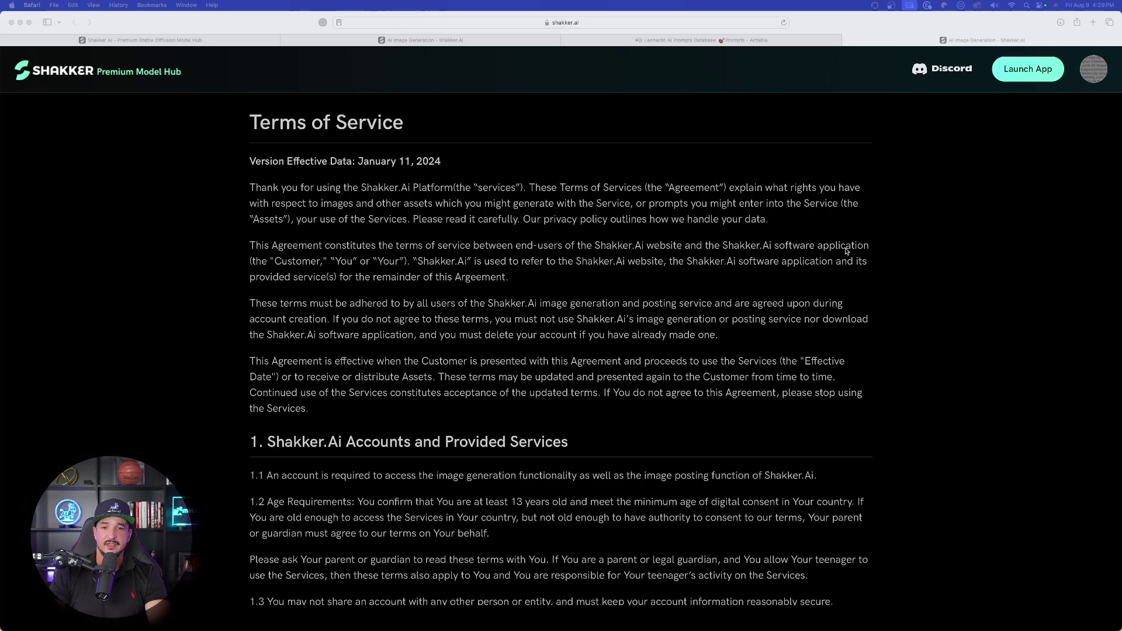
- Scroll to section 2 and highlight the 'You own all Assets' clause
scroll(835, 266, "down", 10)
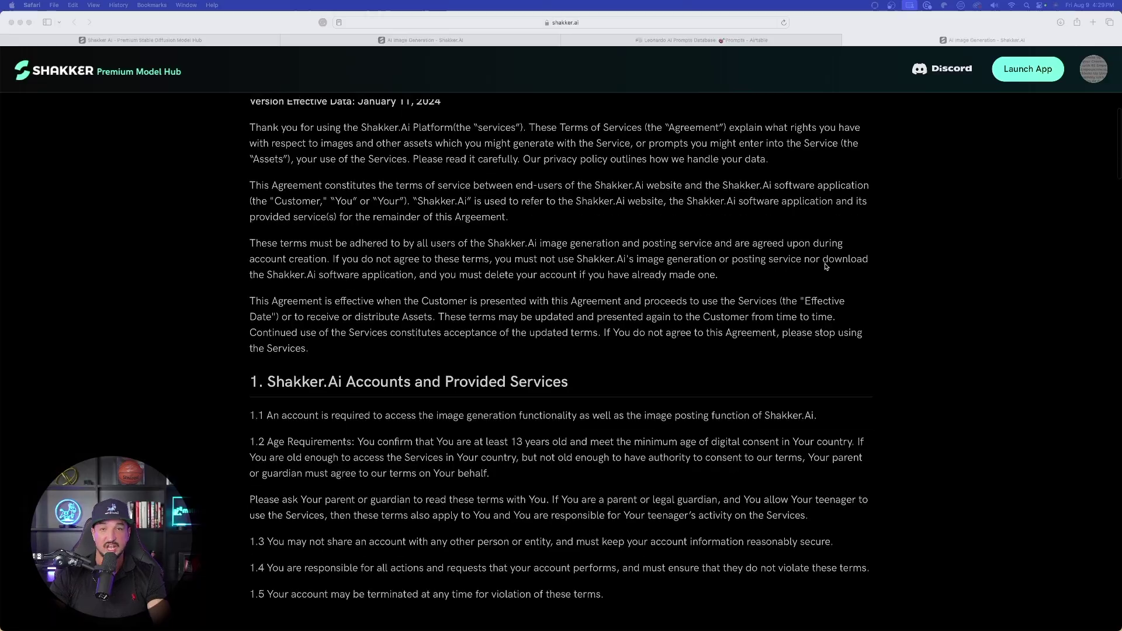
left_click_drag(266, 262, 399, 262)
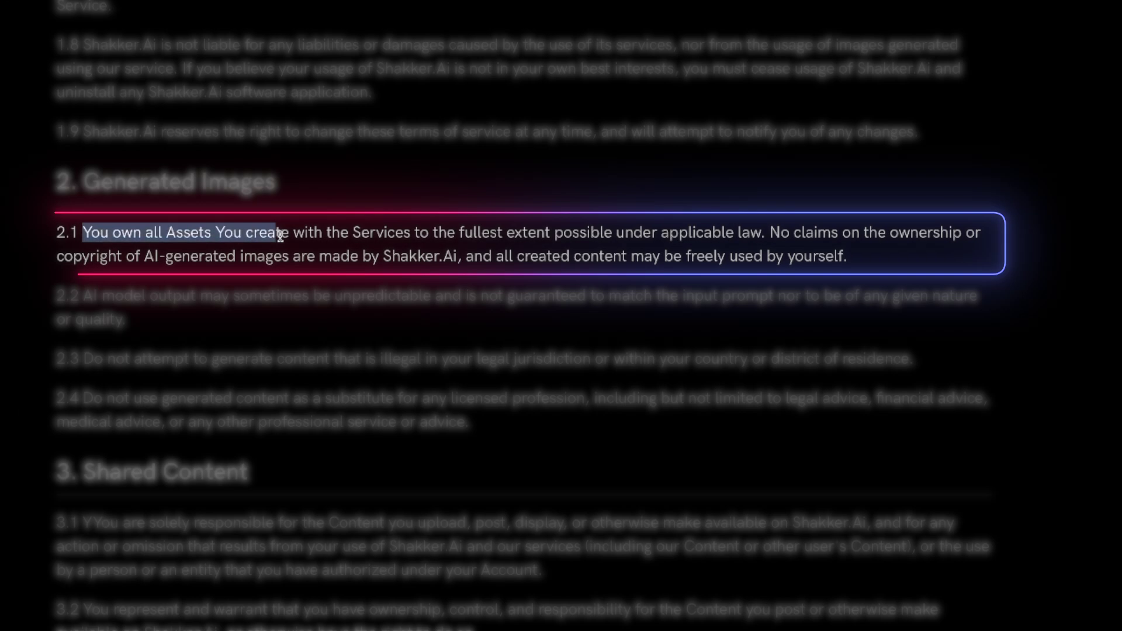
left_click_drag(280, 236, 377, 234)
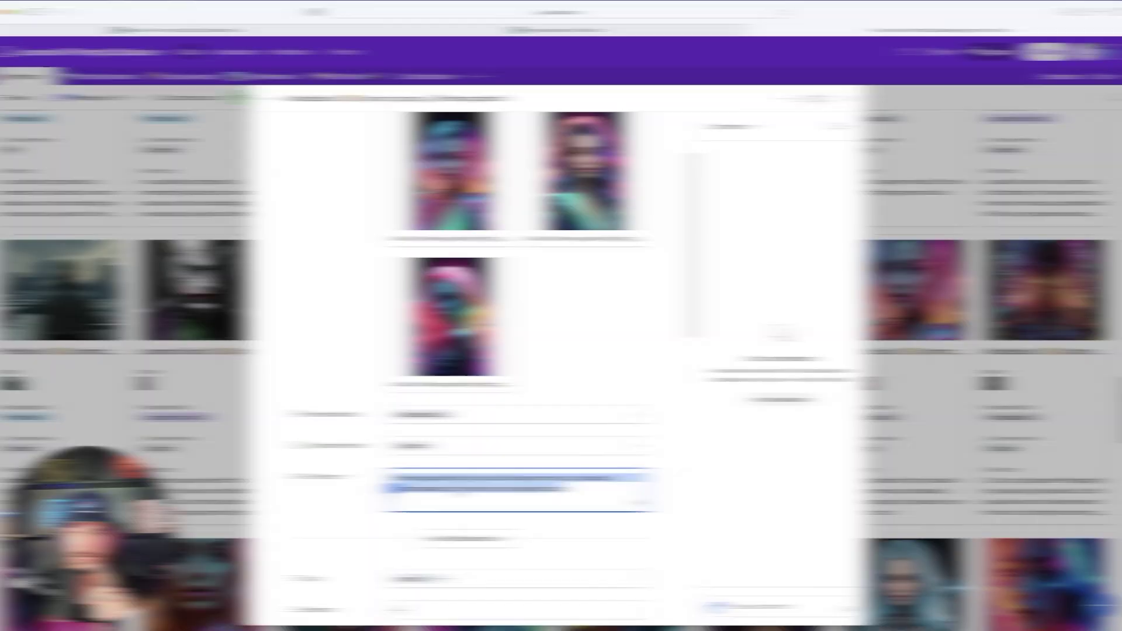
- Open the Ethereal gradient lighting record's attached neon-haired portrait
left_click(564, 41)
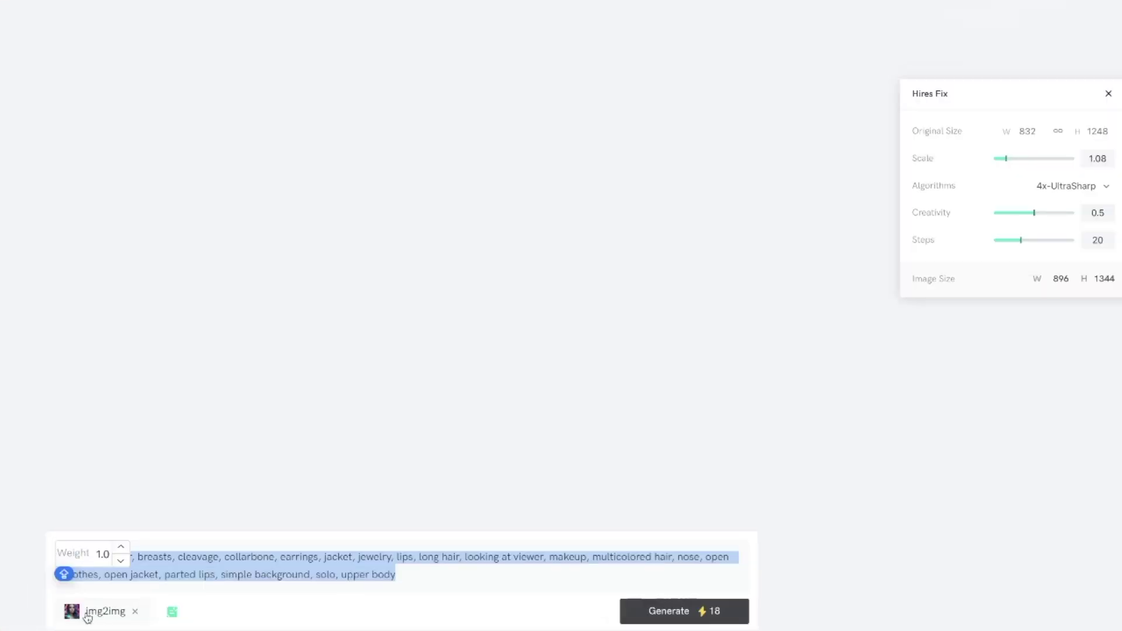
- Start an img2img generation and pick the right-hand street photo as the reference
left_click(106, 614)
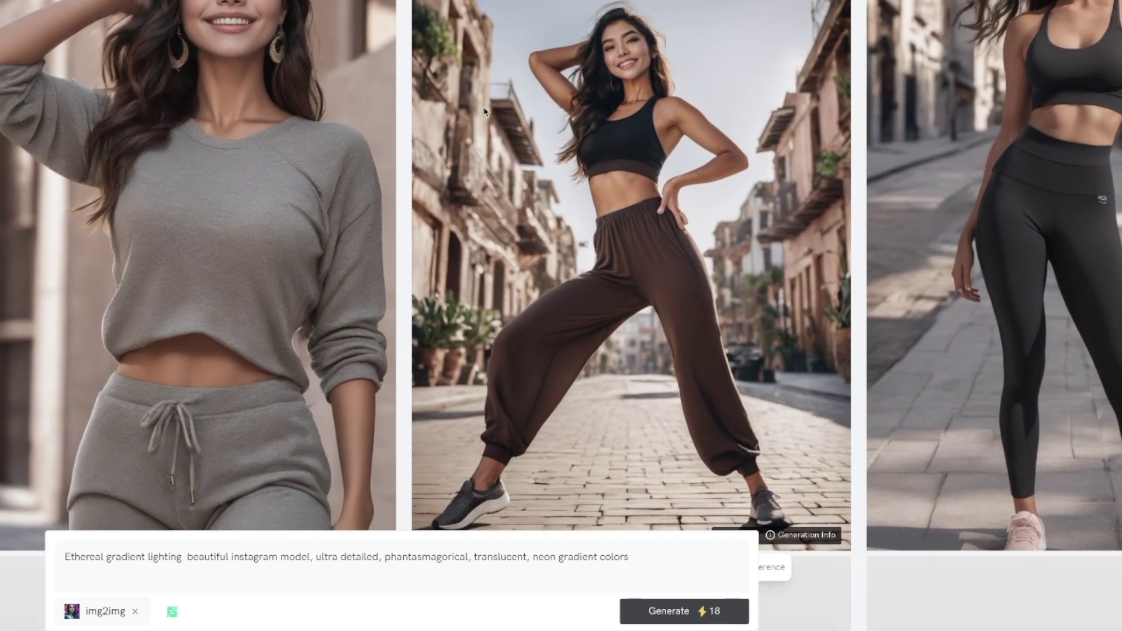
scroll(484, 131, "down", 1)
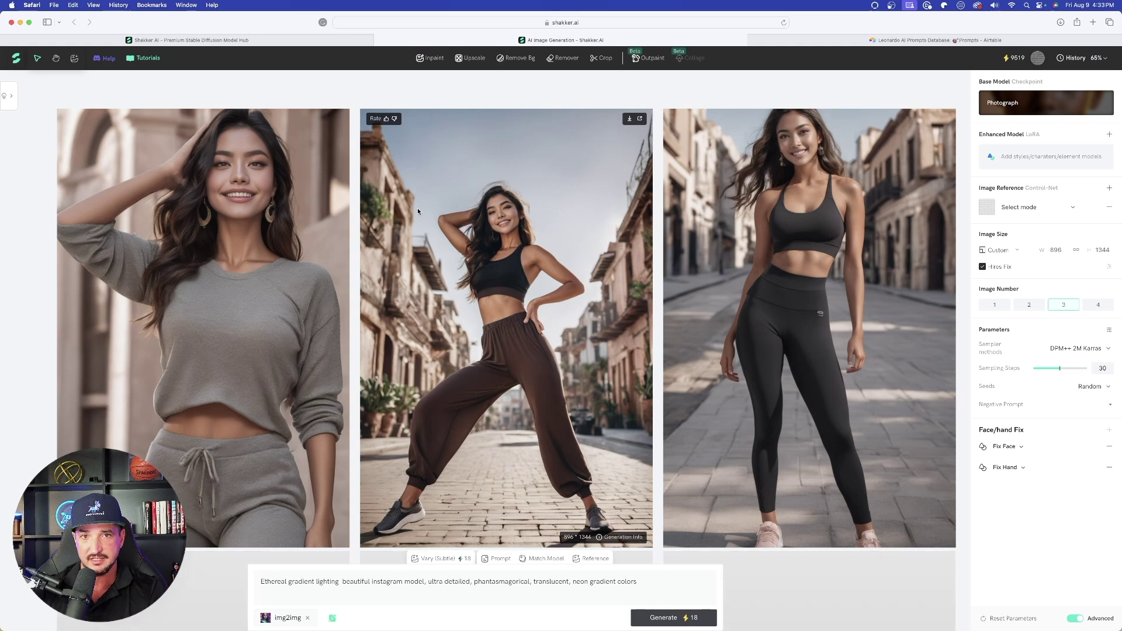
scroll(763, 267, "right", 2)
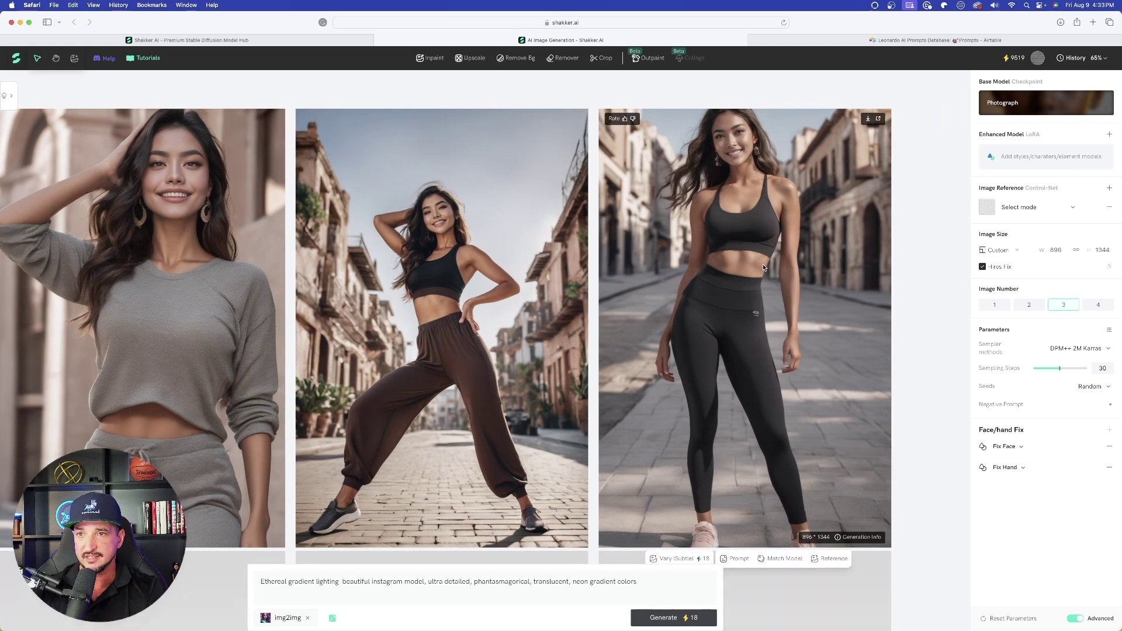
left_click(632, 268)
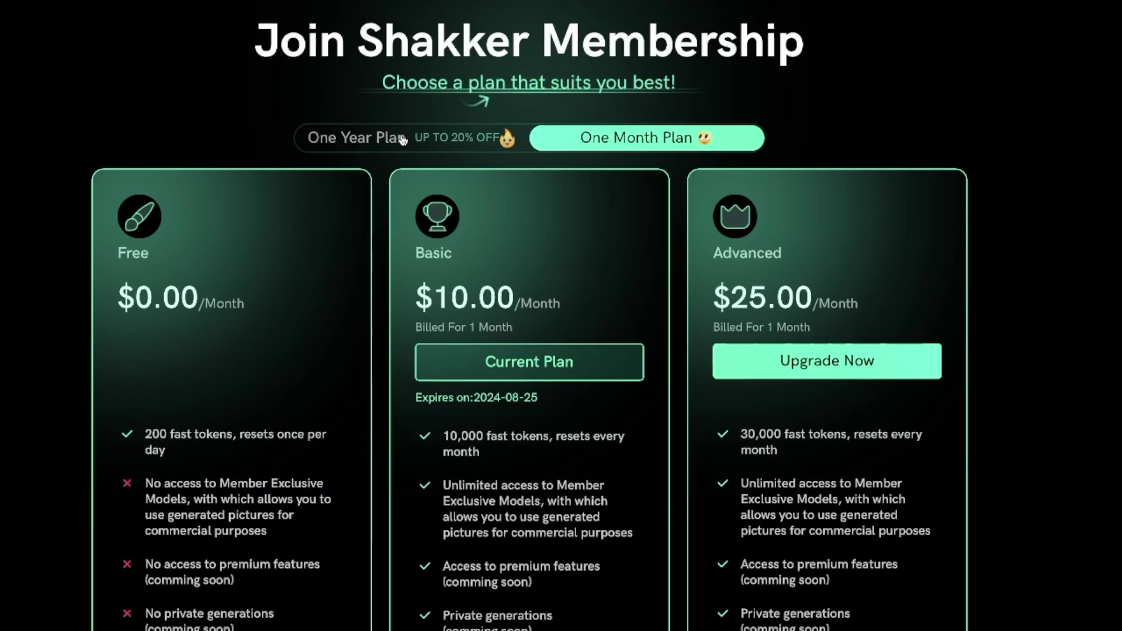
- Compare the One Year Plan and One Month Plan membership prices
left_click(423, 188)
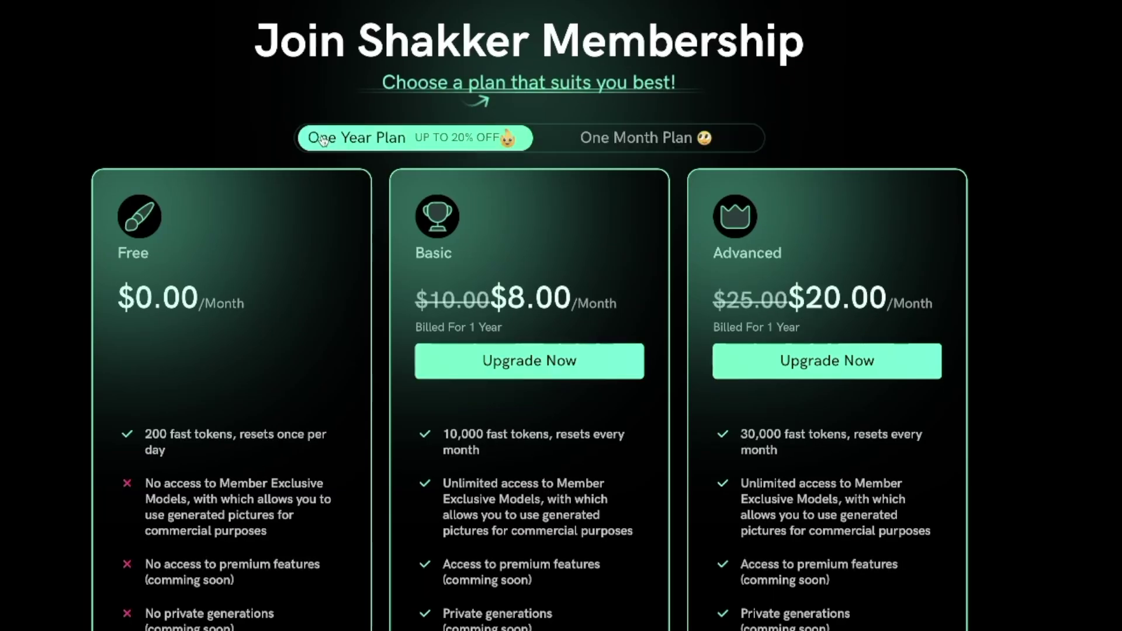
left_click(686, 141)
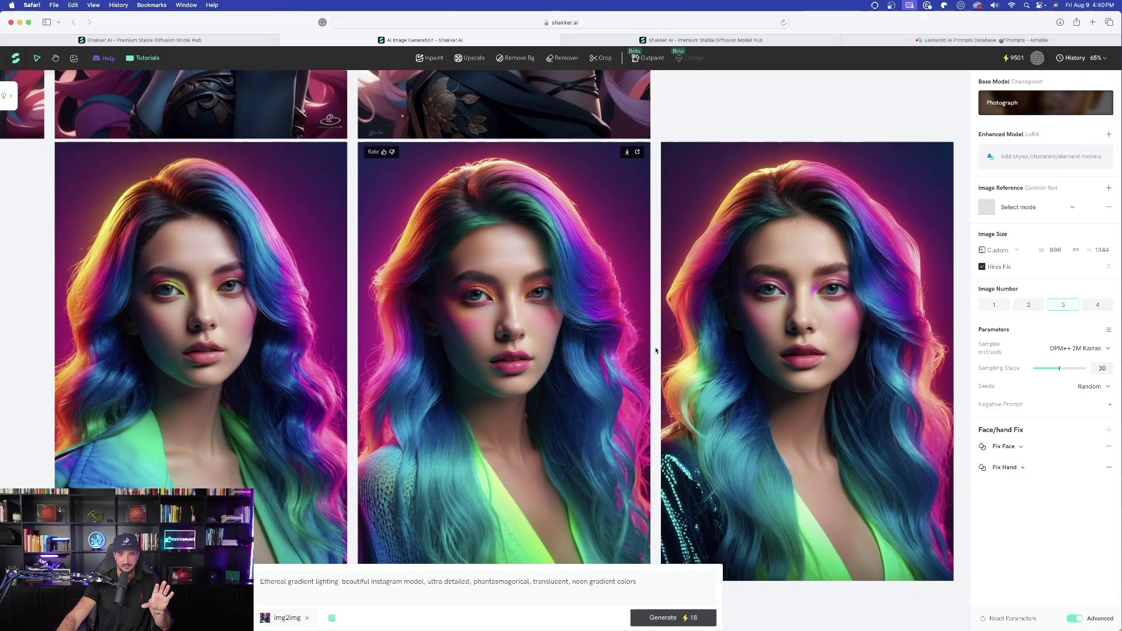
scroll(655, 331, "right", 3)
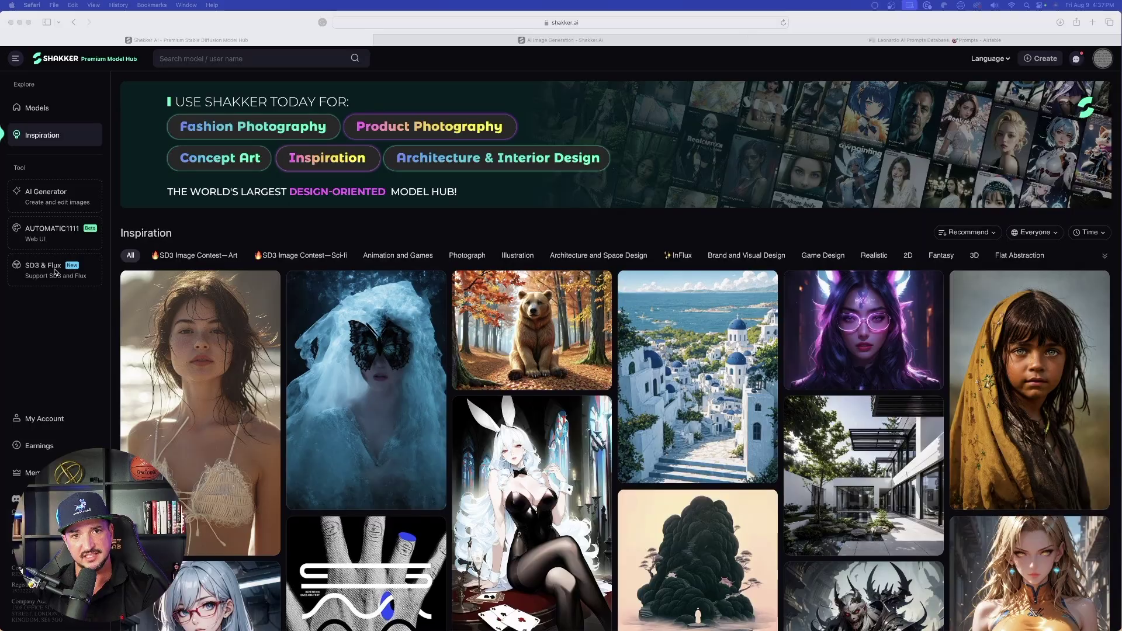
- Open SD3 & Flux and view the snowstorm and winter-hat portraits enlarged
left_click(48, 272)
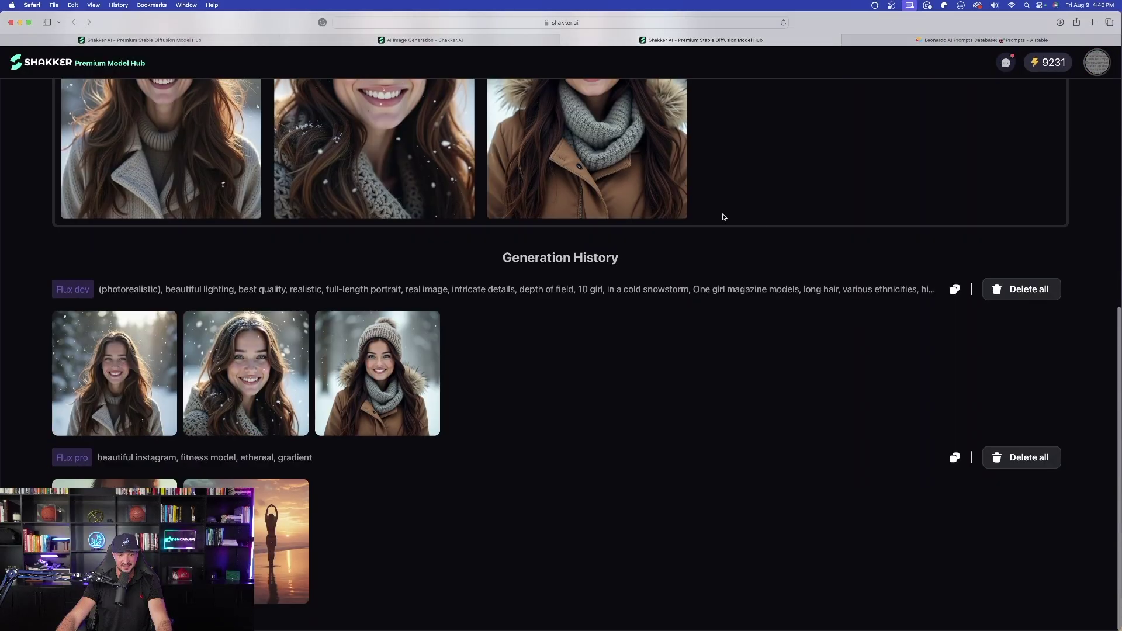
scroll(730, 217, "up", 4)
scroll(735, 215, "up", 3)
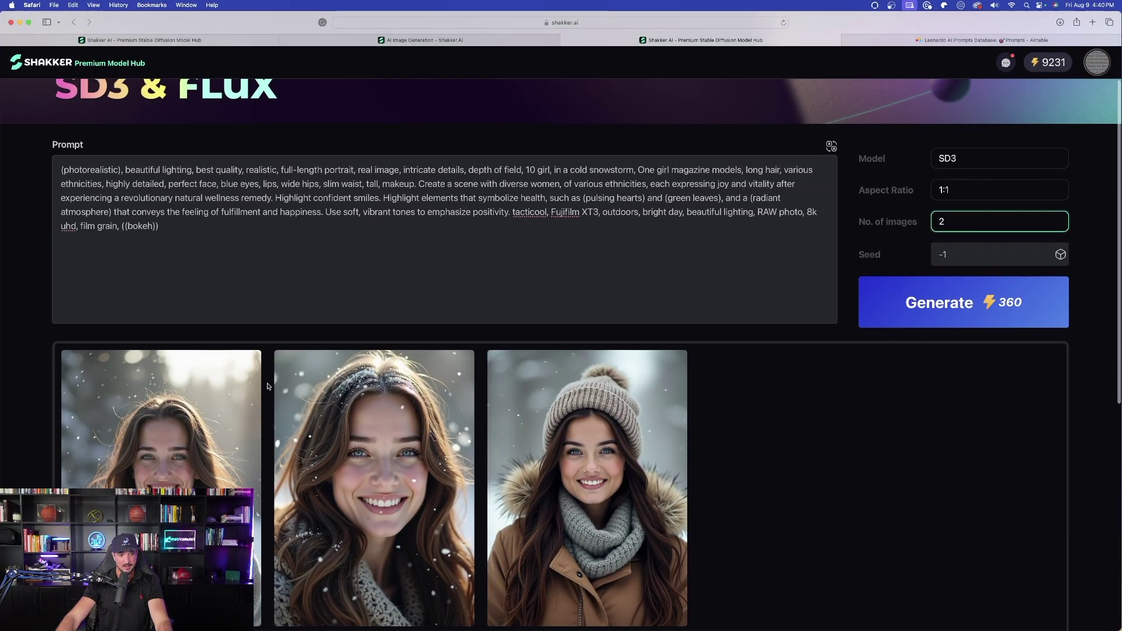
scroll(319, 393, "down", 5)
scroll(318, 394, "up", 3)
left_click(318, 393)
left_click(964, 314)
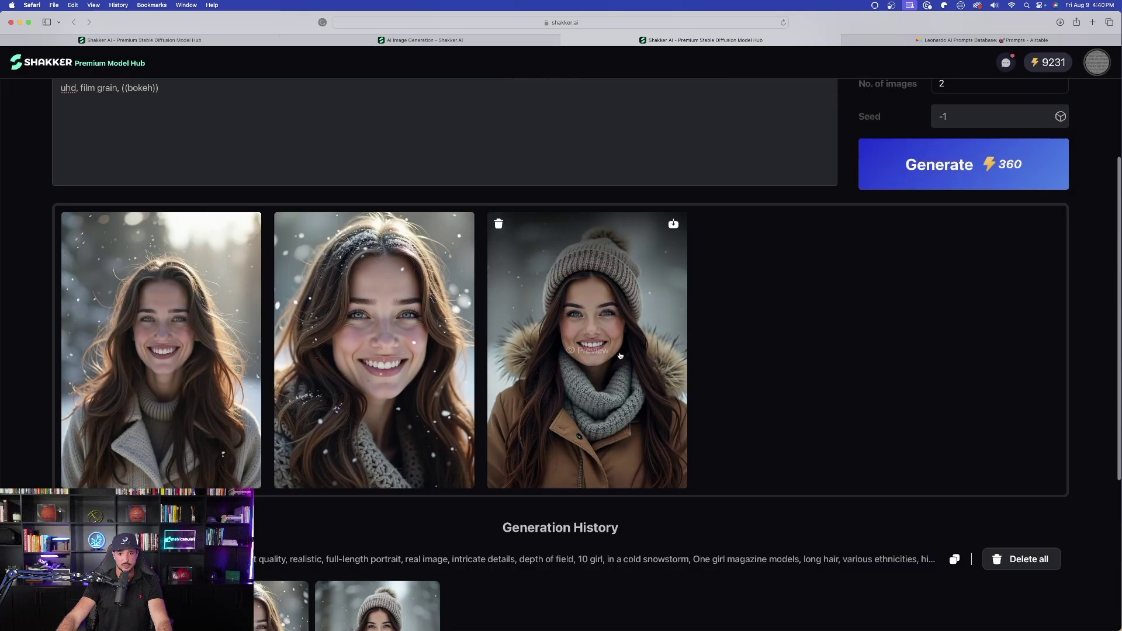
left_click(581, 354)
key("Escape")
- In Generation History, view the two Flux pro beach images enlarged
scroll(324, 413, "down", 4)
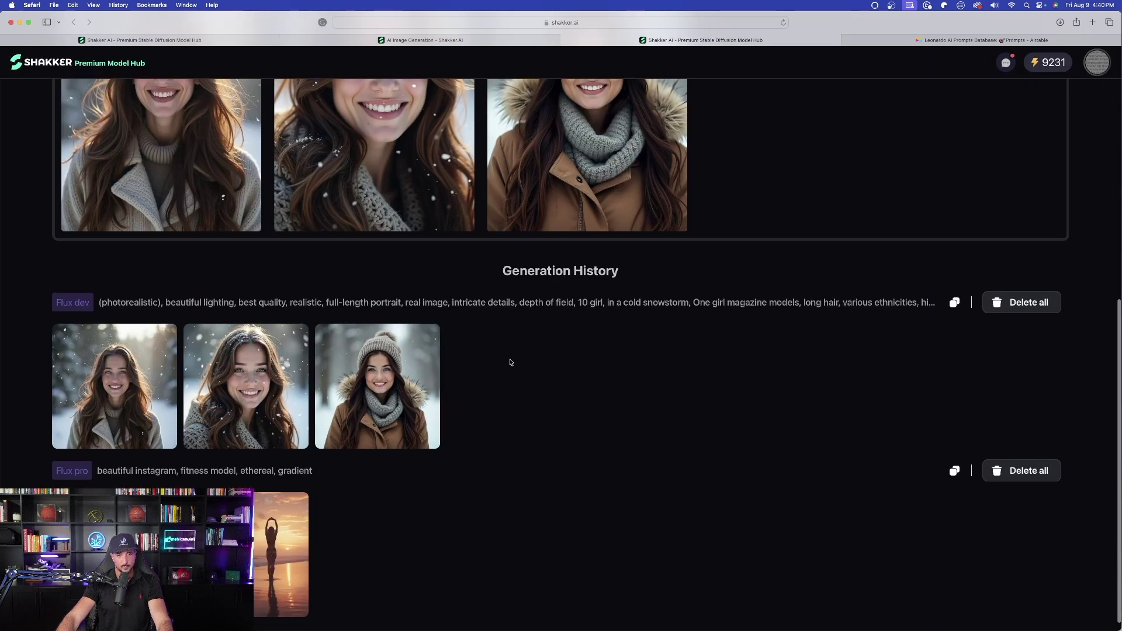
scroll(519, 373, "down", 1)
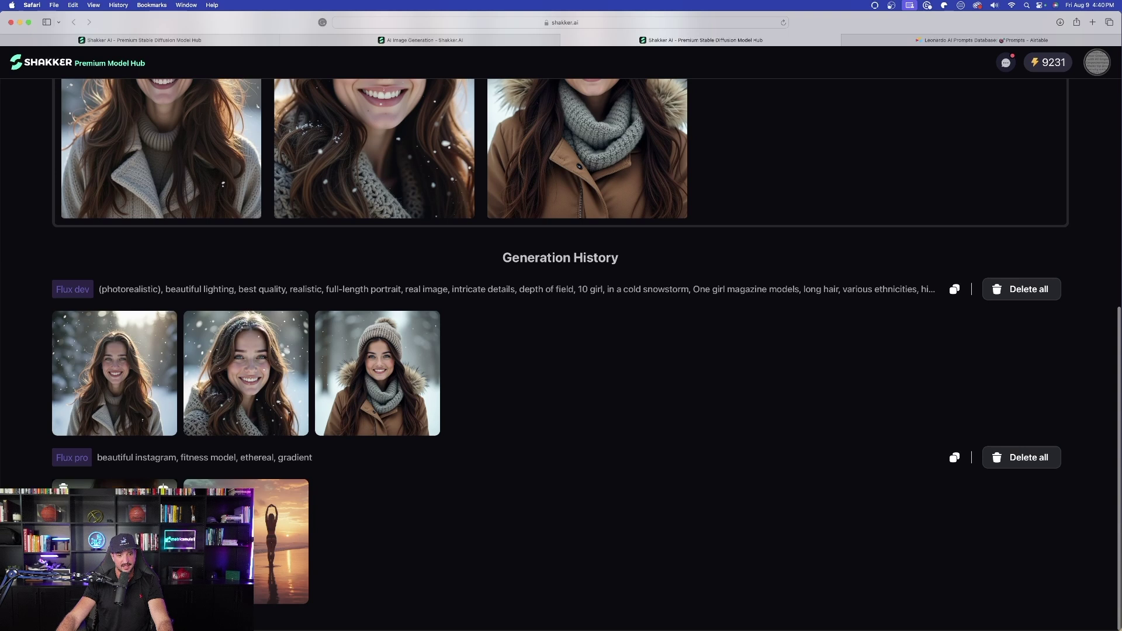
left_click(114, 540)
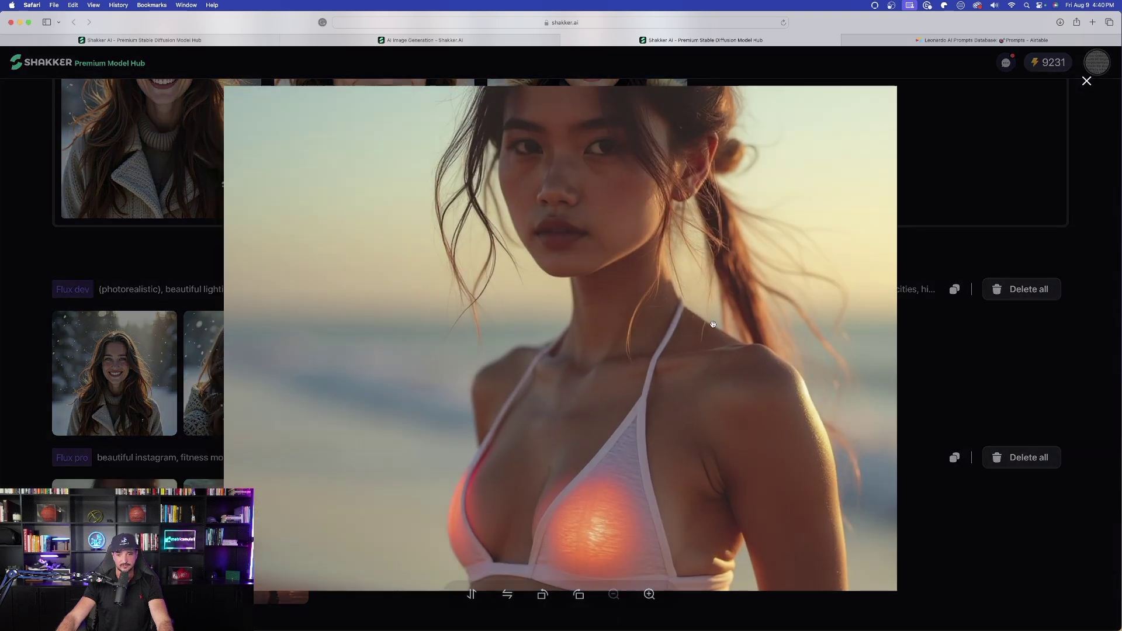
left_click(952, 345)
left_click(246, 540)
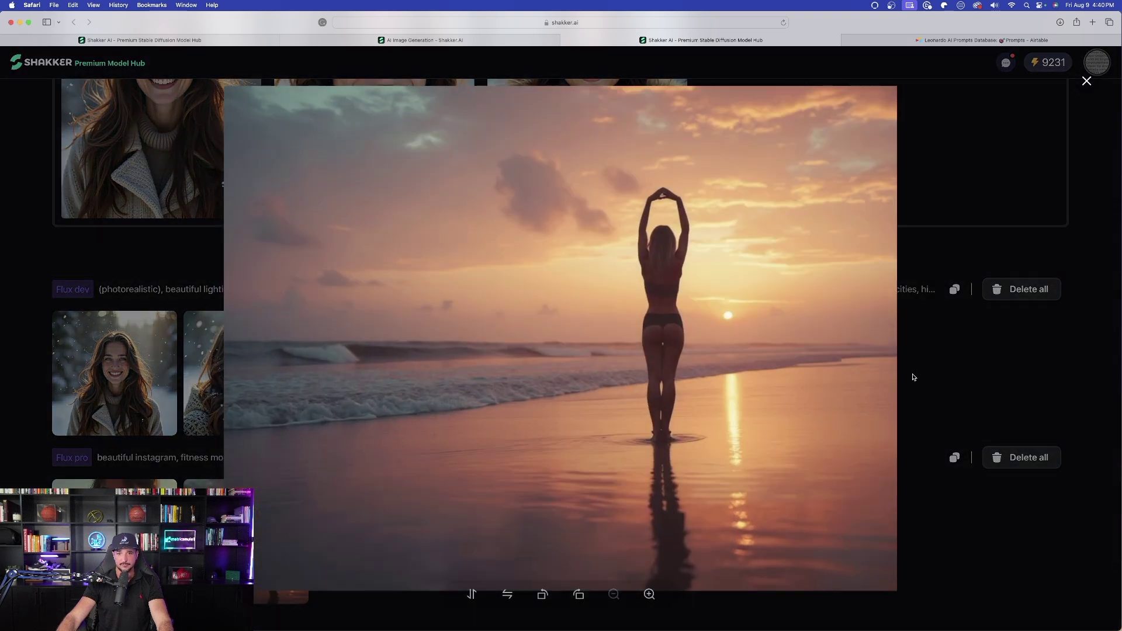
key("Escape")
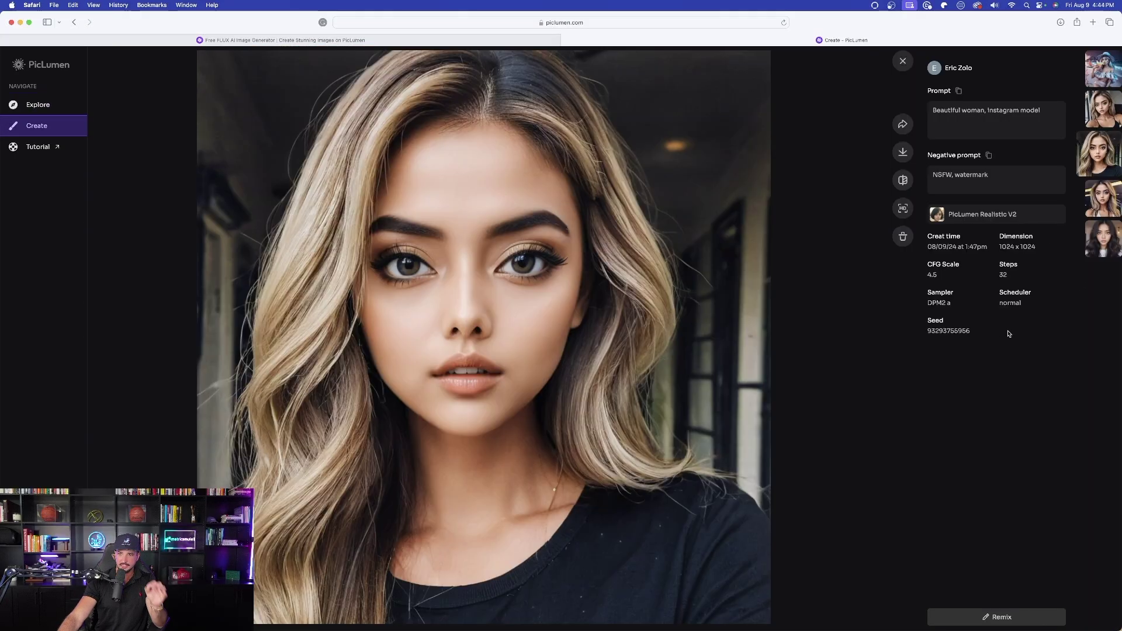
- Open the dark-haired portrait from the Create grid and select its full prompt text
left_click(902, 59)
scroll(609, 105, "down", 3)
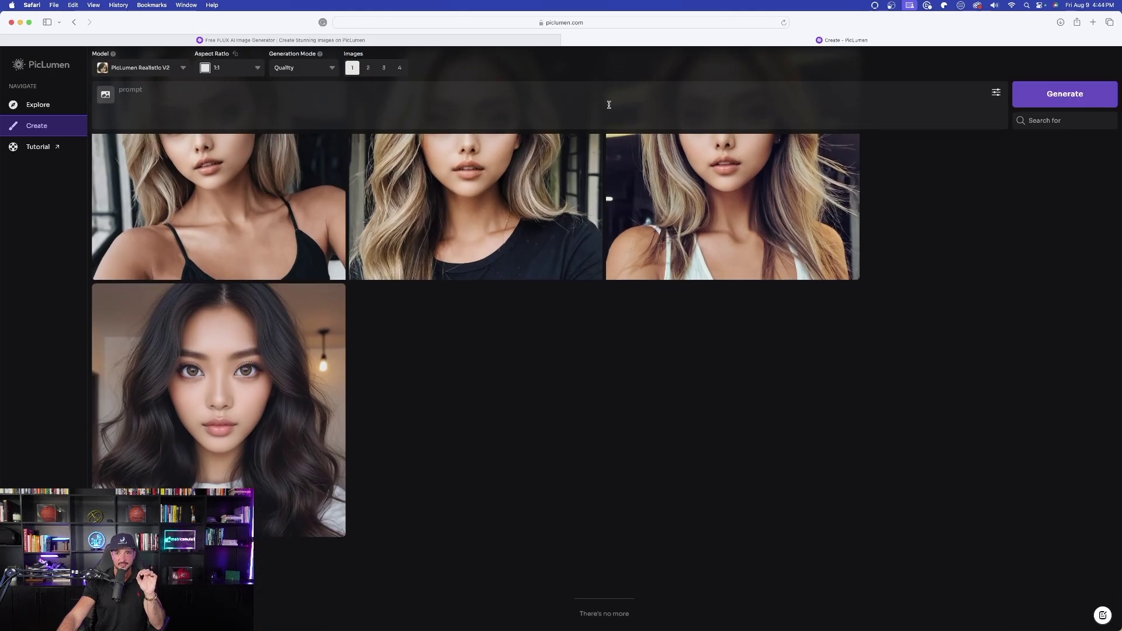
left_click(219, 418)
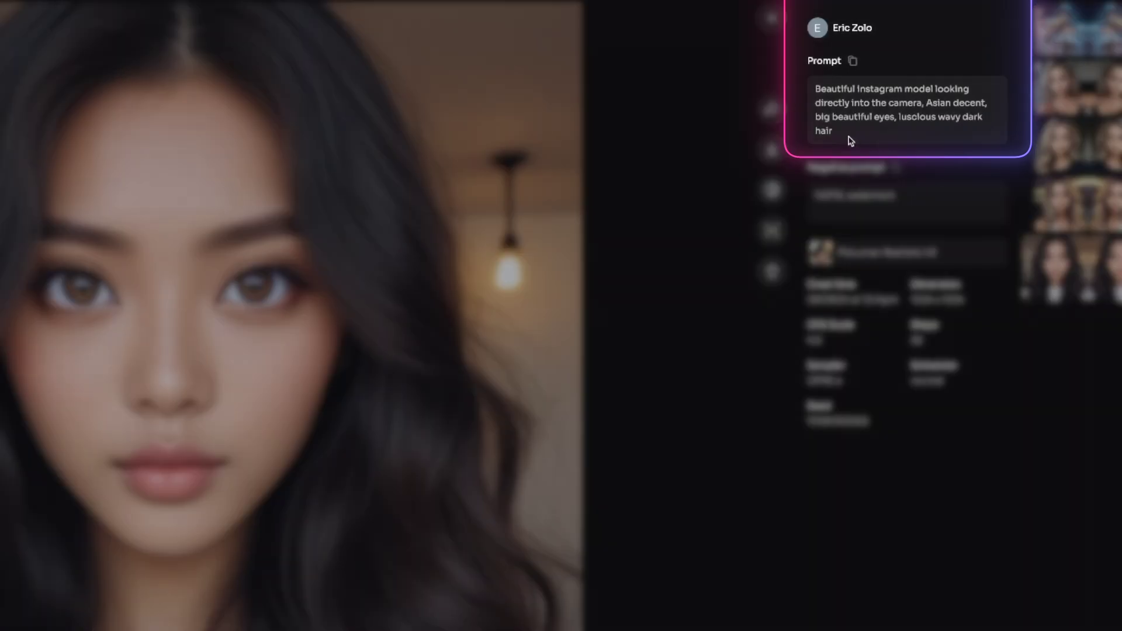
left_click_drag(951, 126, 939, 103)
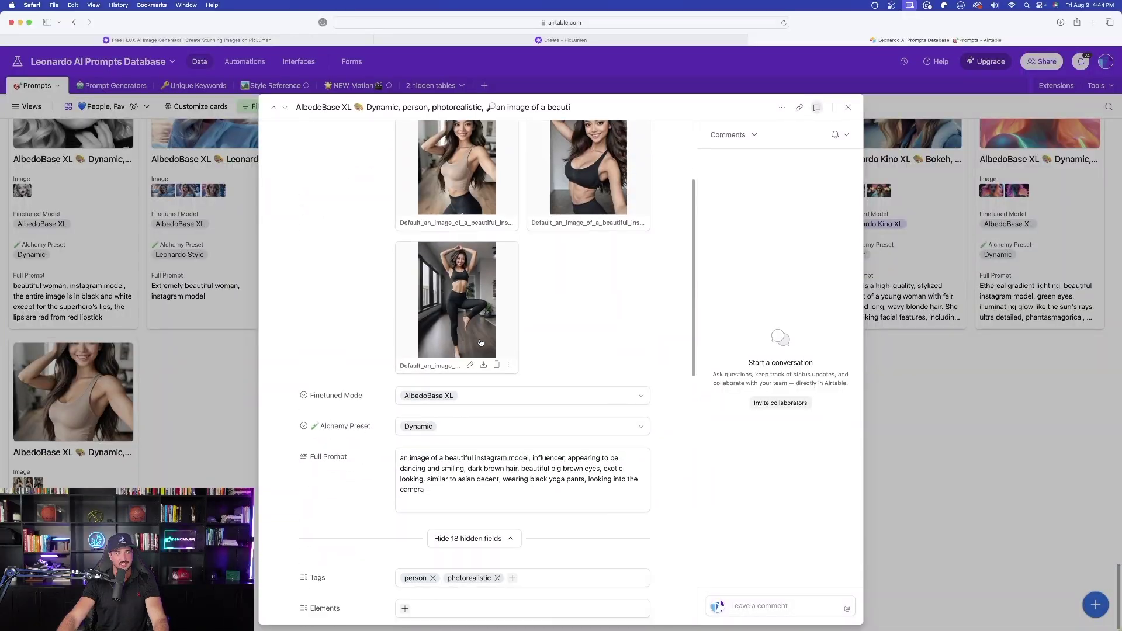
- Review the architecture record's modern interior design Full Prompt, then return to PicLumen's Create page
scroll(415, 212, "up", 3)
scroll(414, 212, "down", 1)
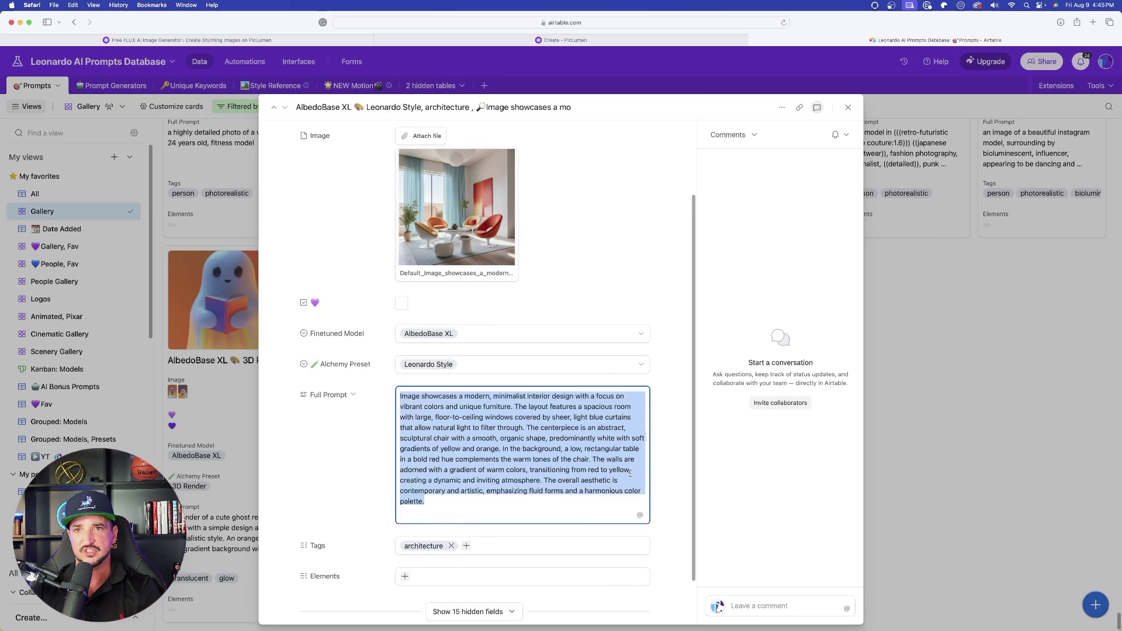
left_click(508, 39)
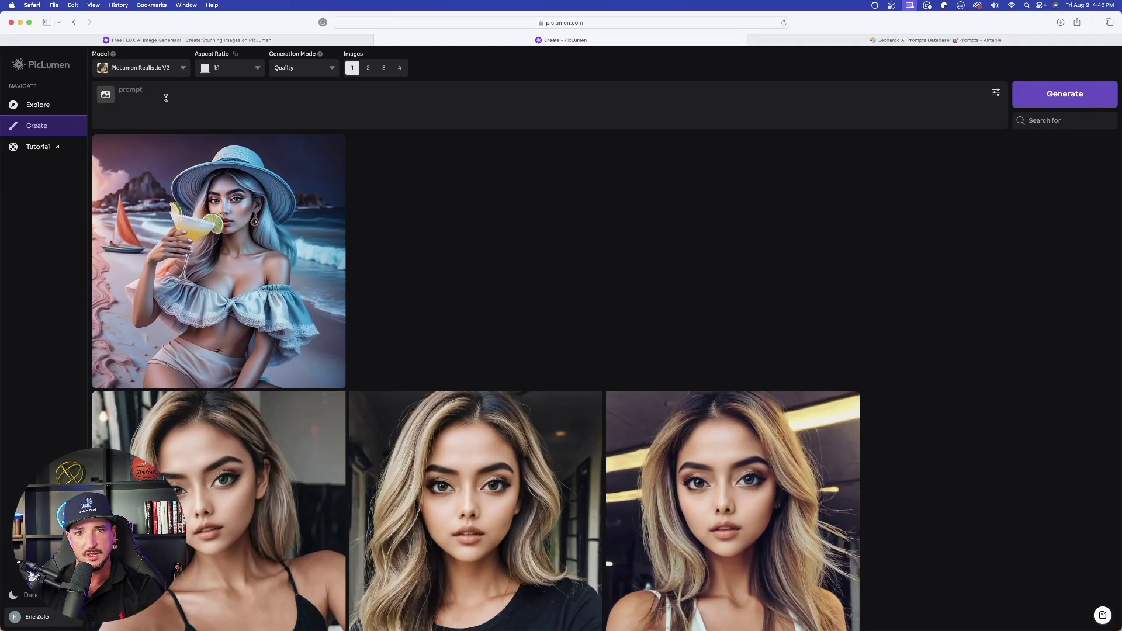
- Paste the modern interior design prompt into PicLumen's prompt box and enlarge the page
left_click(173, 100)
type("Image showcases a modern, minimalist interior design with a focus on vibrant colors and unique furniture. The layout features a spacious room with large, floor-to-ceiling windows covered by sheer, light blue curtains that allow natural light to filter through. The centerpiece is an abstract, sculptural chair with a smooth, organic shape, predominantly white with soft gradients of yellow and orange. In the background, a low, rectangular table in a bold red hue complements the warm tones of the chair. The walls are adorned with a gradient of warm colors, transitioning from red to yellow, creating a dynamic and inviting atmosphere. The overall aesthetic is contemporary and artistic, emphasizing fluid forms and a harmonious color palette.")
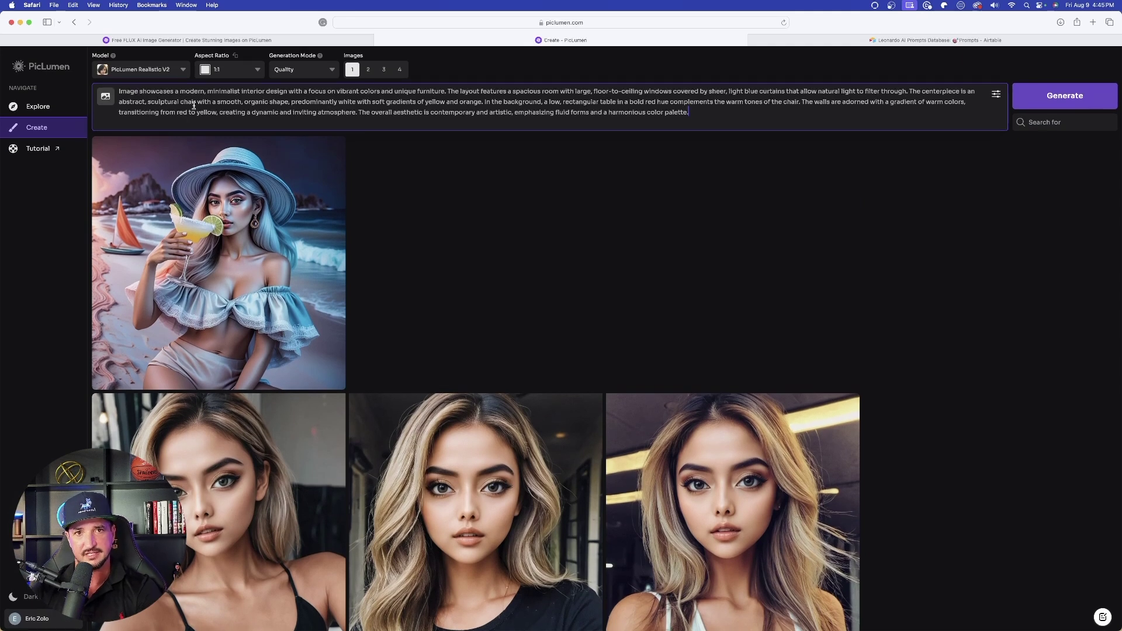
key("super+plus")
key("super+plus")
- Set generation to 2 images per run with Quality mode after checking models and advanced settings
left_click(154, 70)
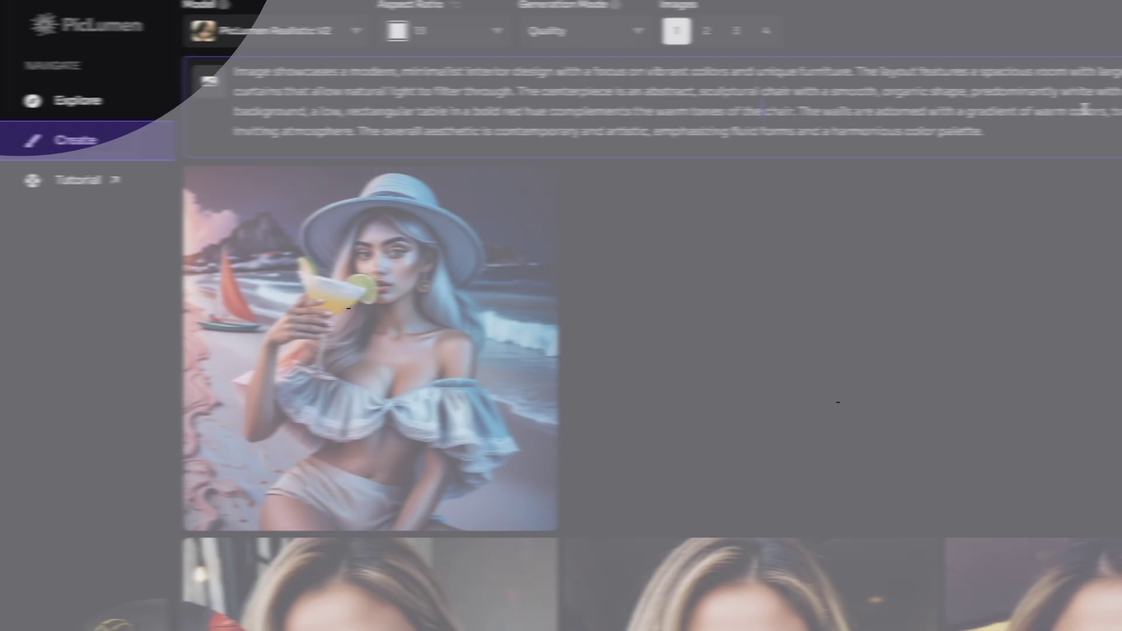
left_click(834, 130)
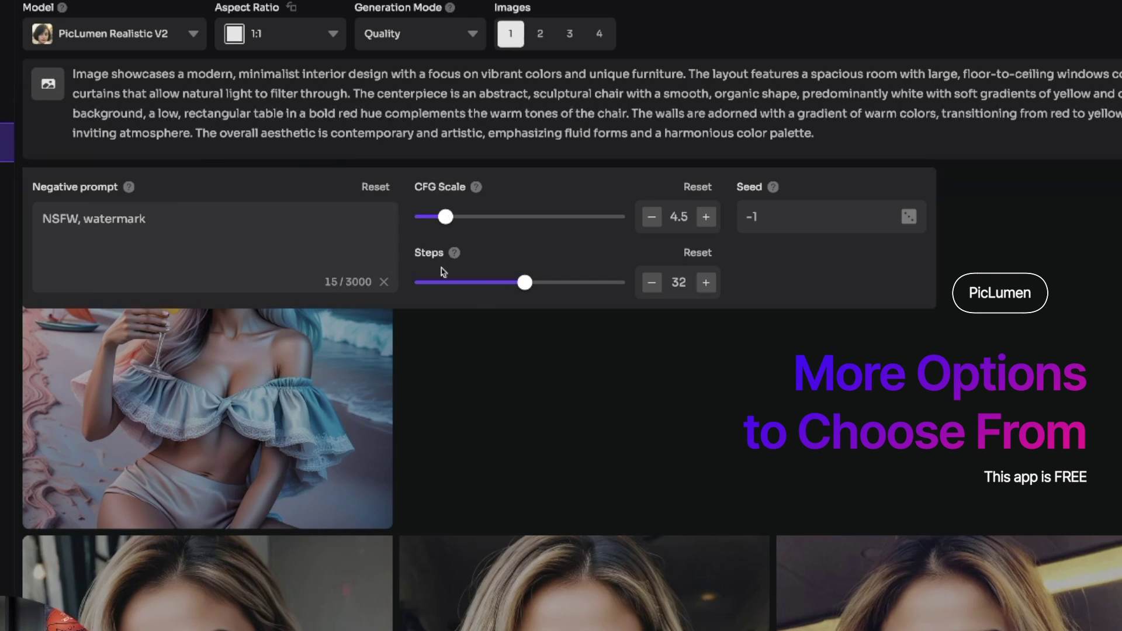
left_click(514, 58)
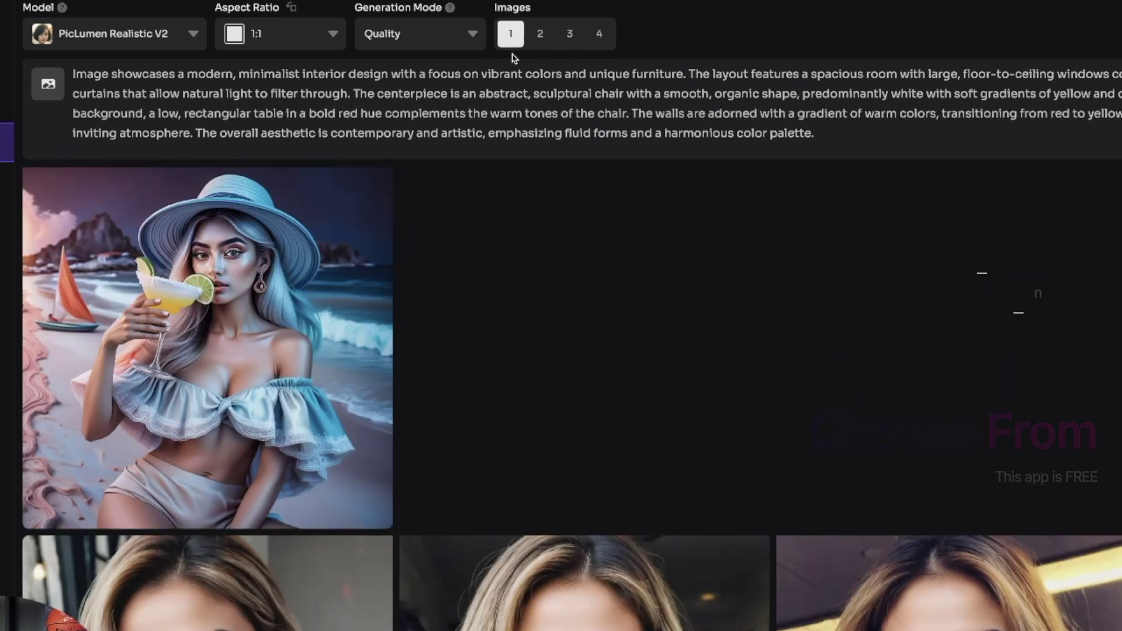
left_click(541, 35)
left_click(452, 39)
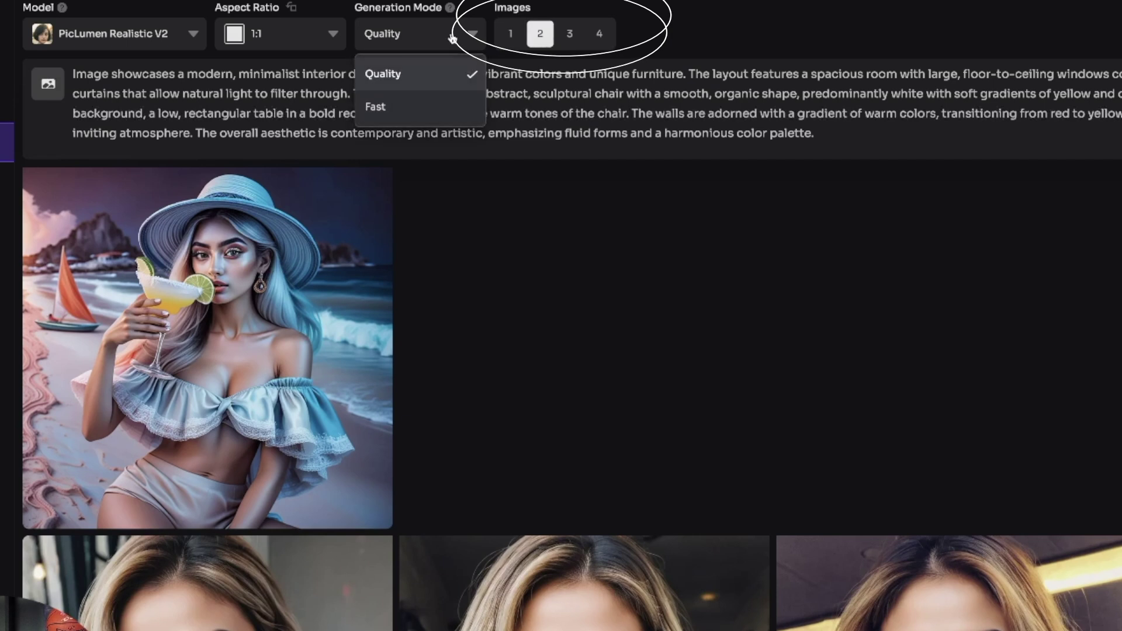
left_click(408, 86)
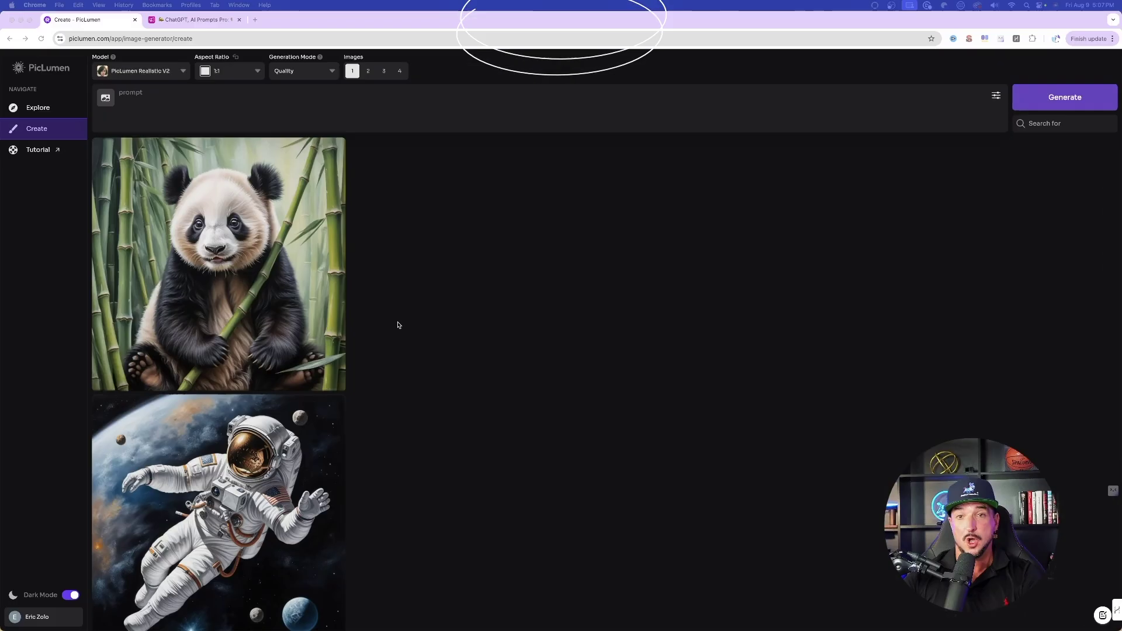
scroll(516, 414, "down", 15)
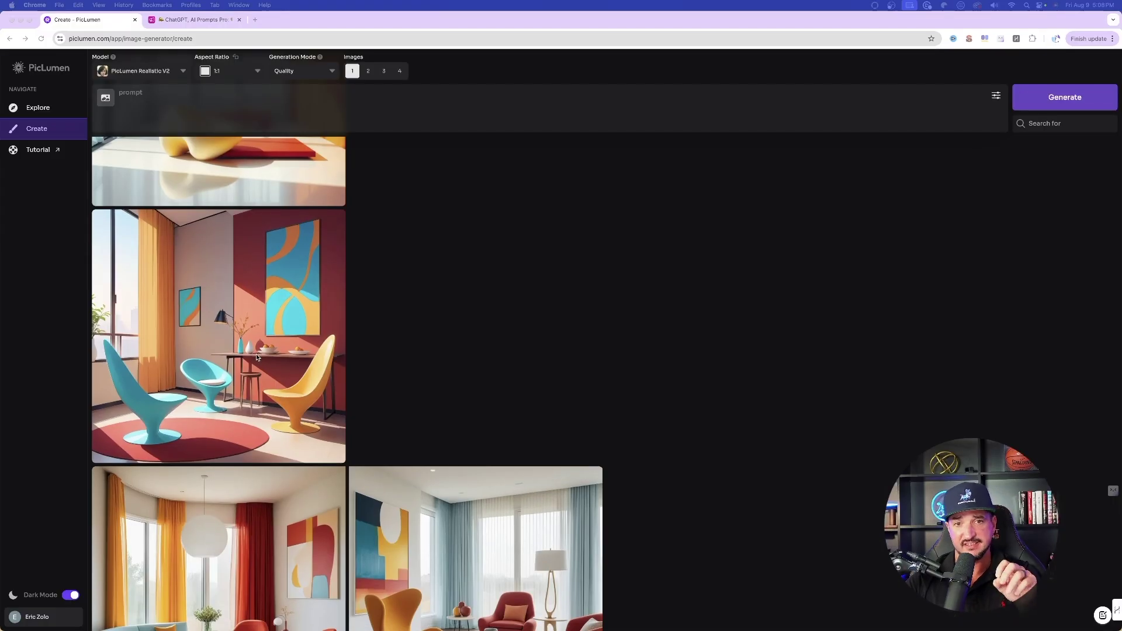
scroll(286, 353, "up", 3)
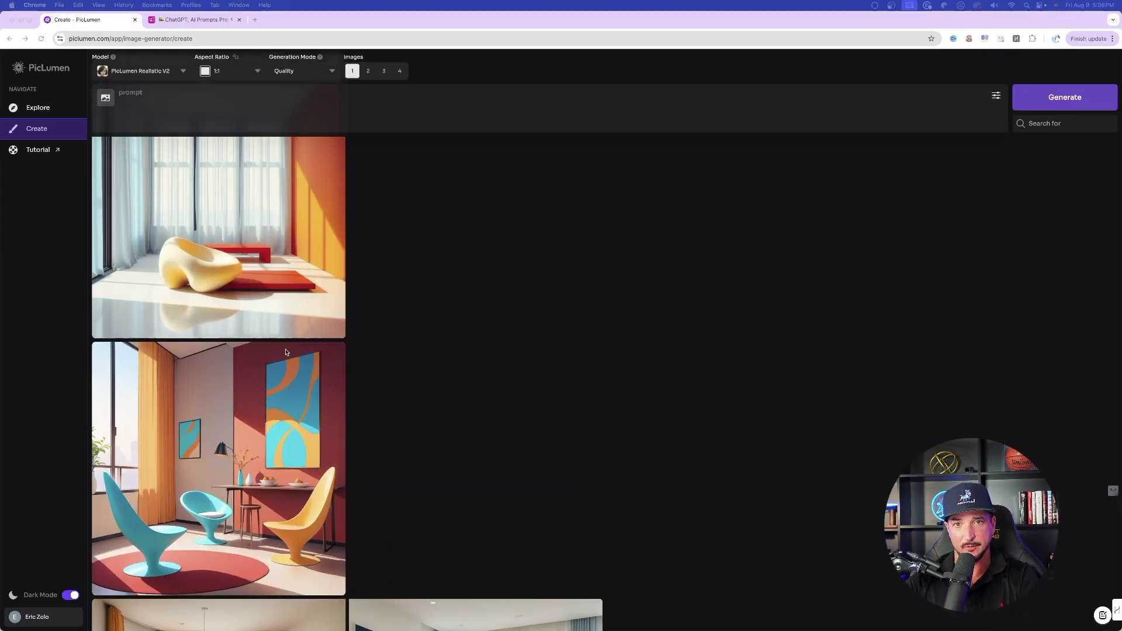
scroll(286, 352, "up", 8)
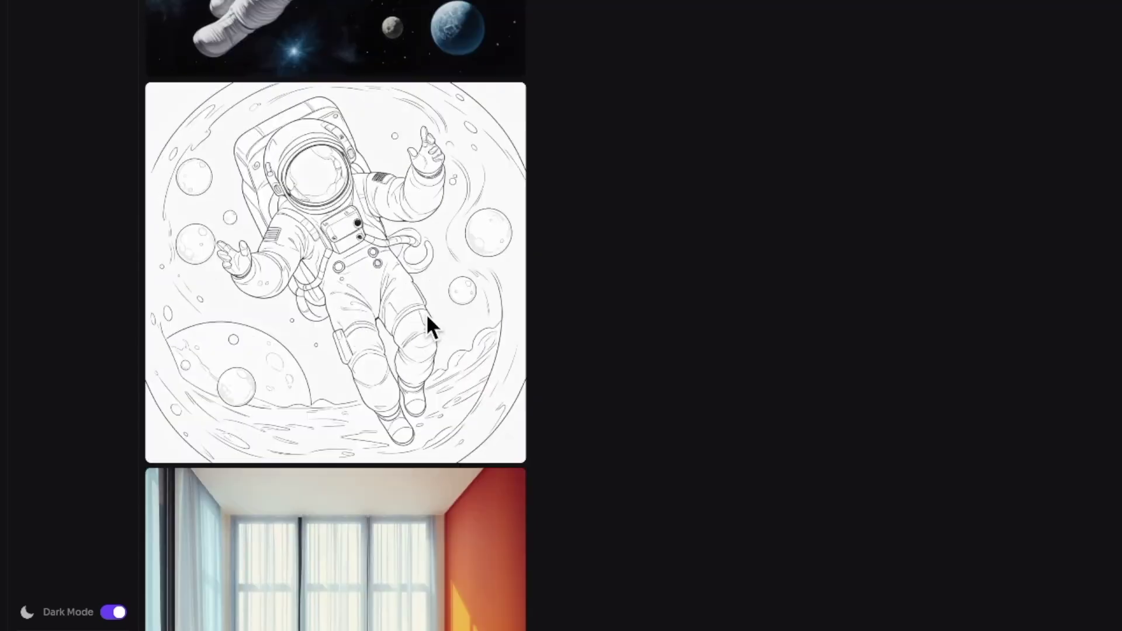
scroll(427, 317, "up", 1)
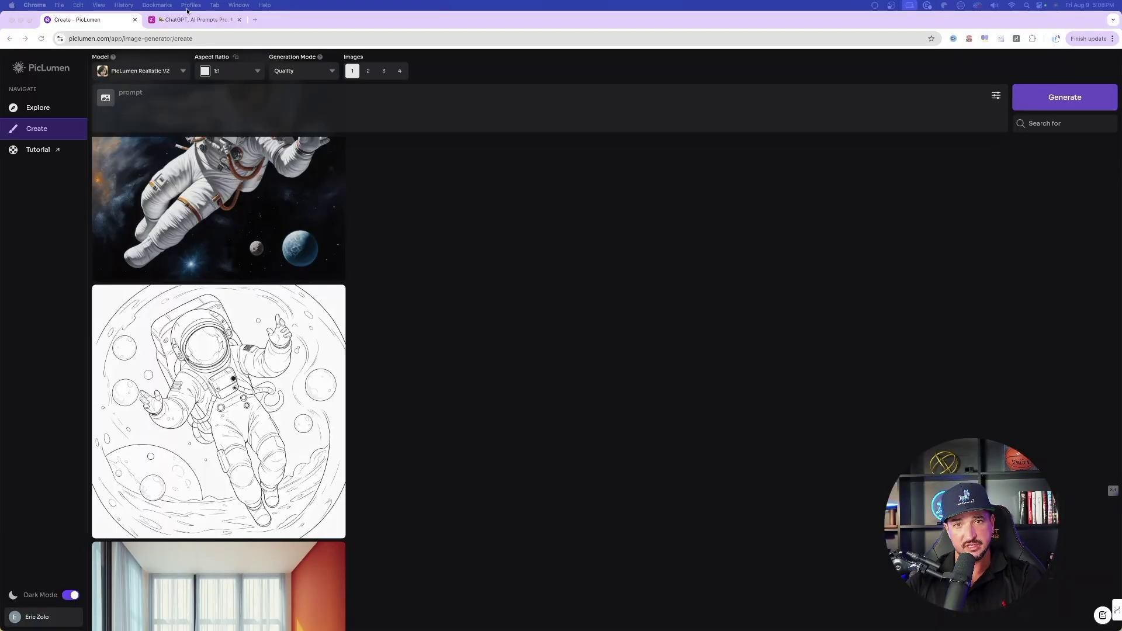
left_click(159, 71)
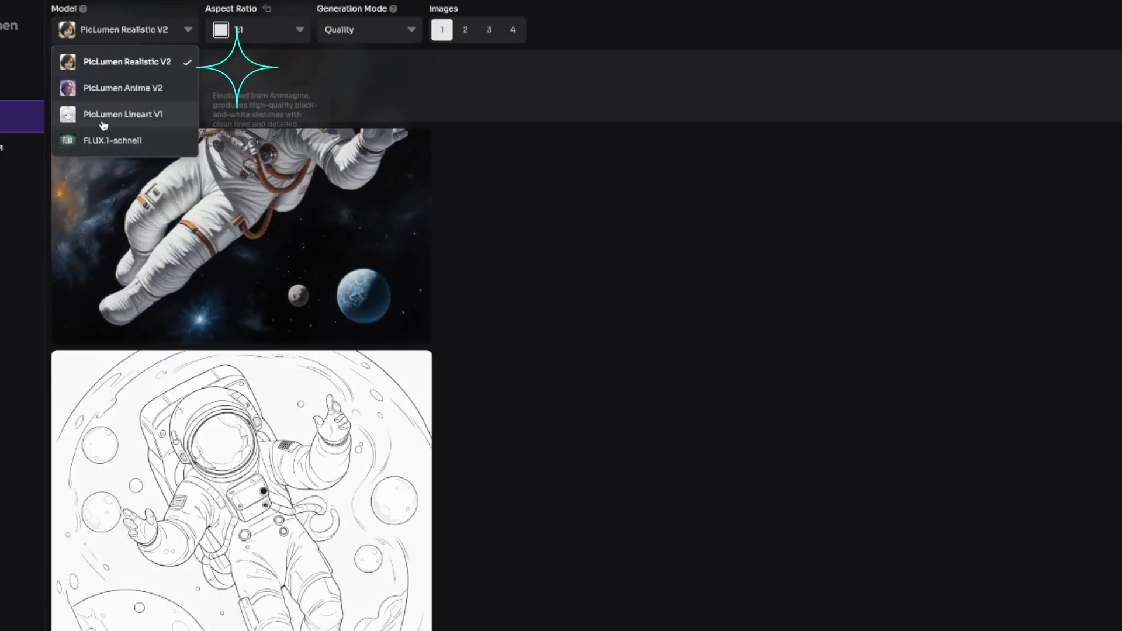
left_click(783, 441)
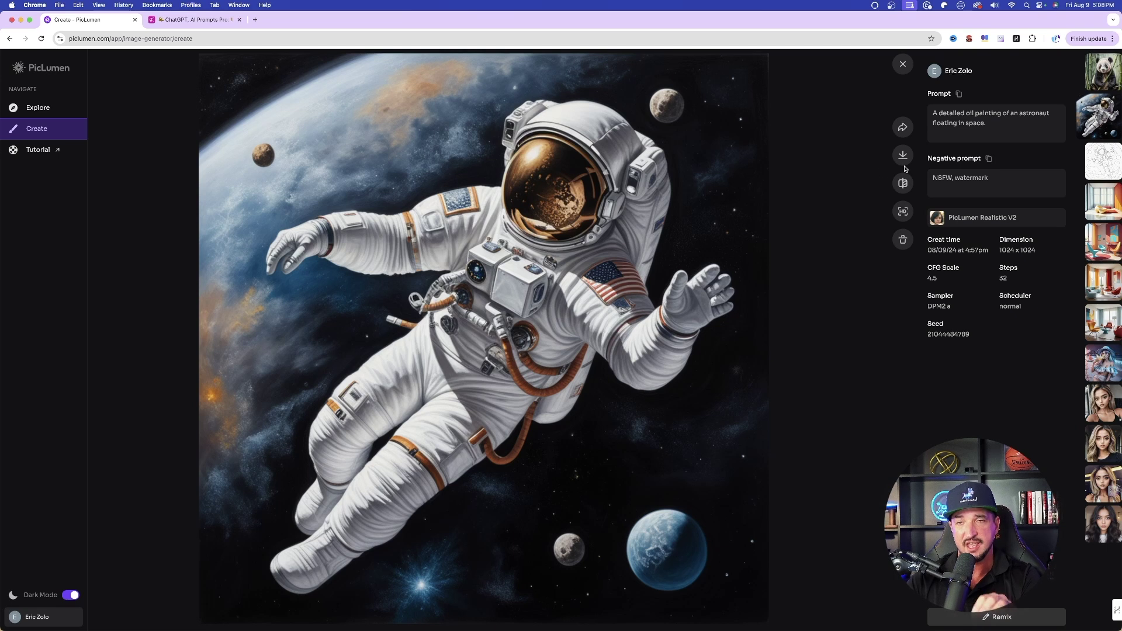
left_click(900, 64)
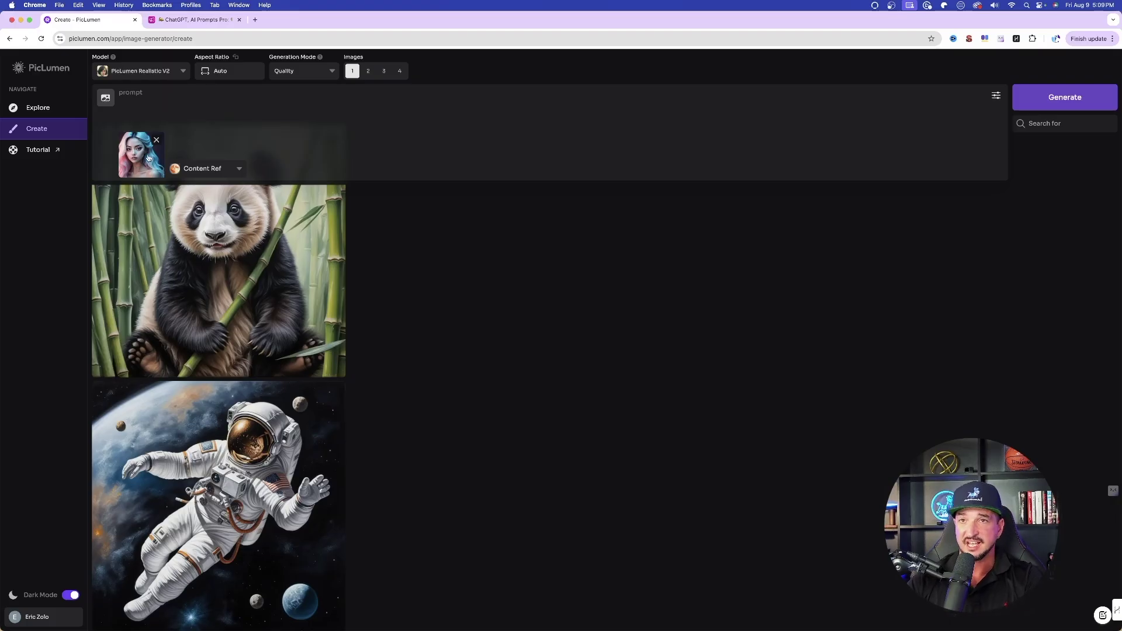
- Open the blue-haired portrait's reference-type dropdown showing Content, Style and Character Ref
left_click(237, 170)
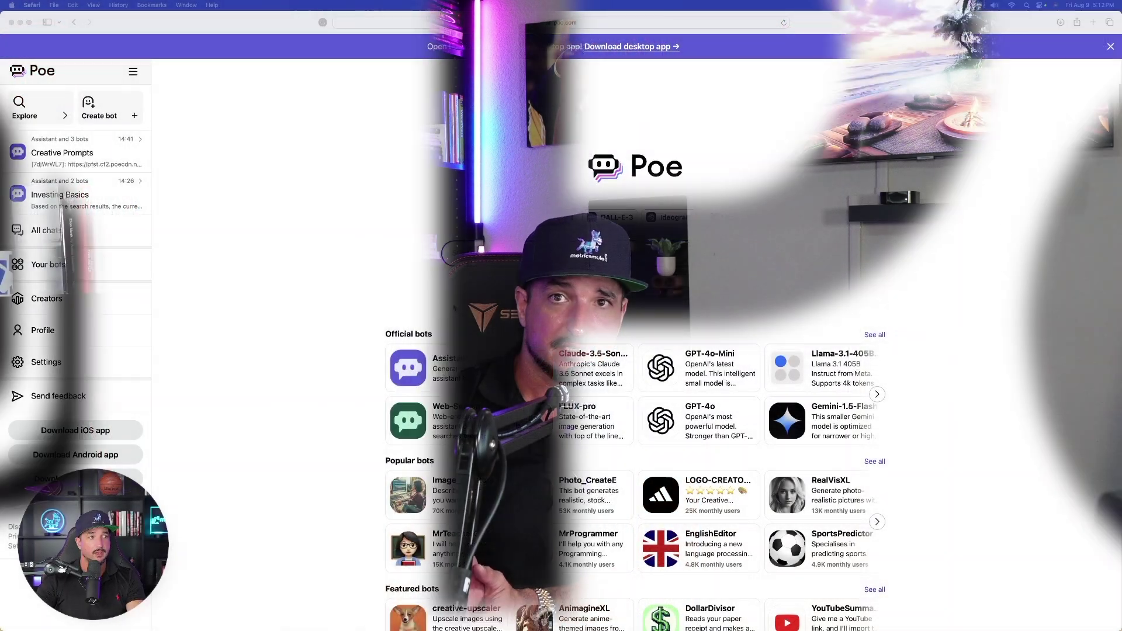
- Scroll down Poe's home page to view its official, popular and featured bots
scroll(327, 314, "down", 2)
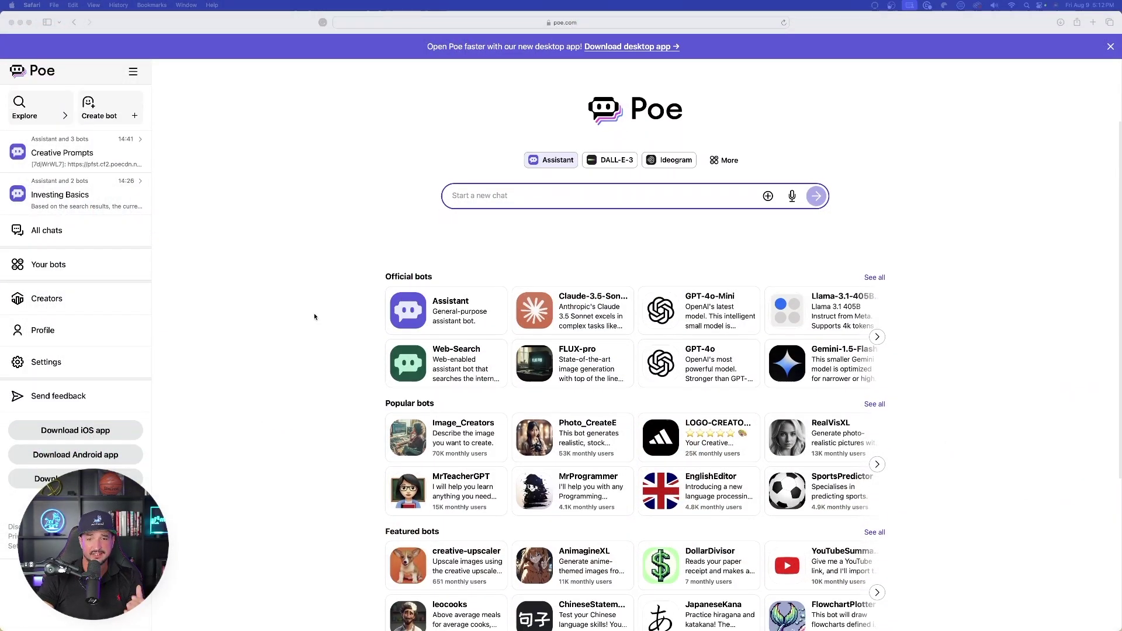
- Open Poe's full bot list from More and focus its bot search field
scroll(314, 317, "down", 15)
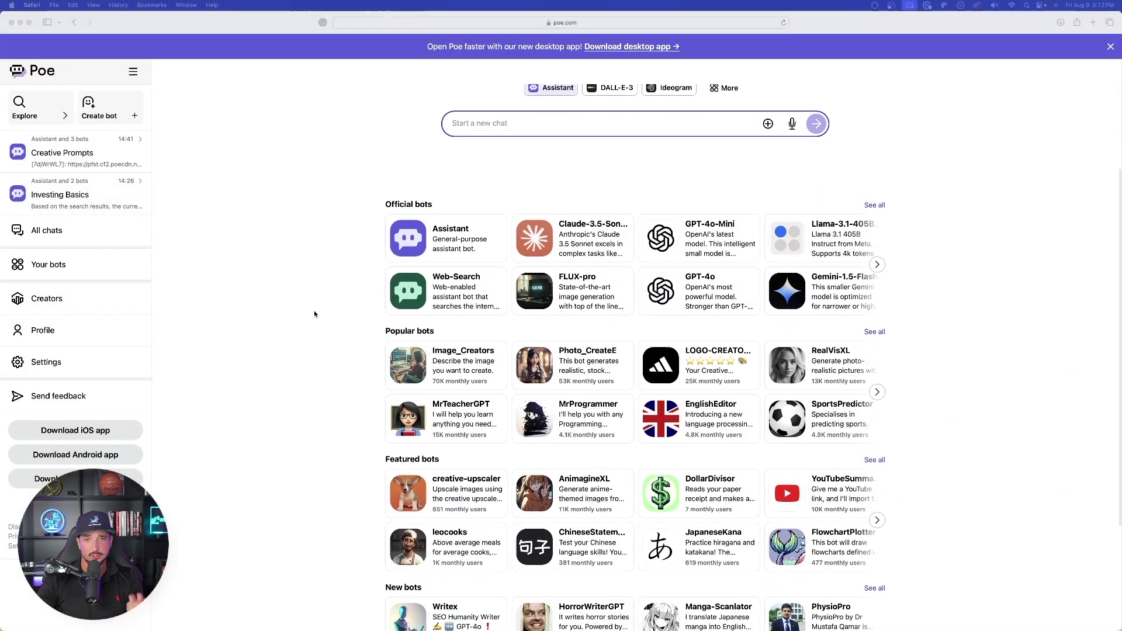
scroll(316, 273, "up", 17)
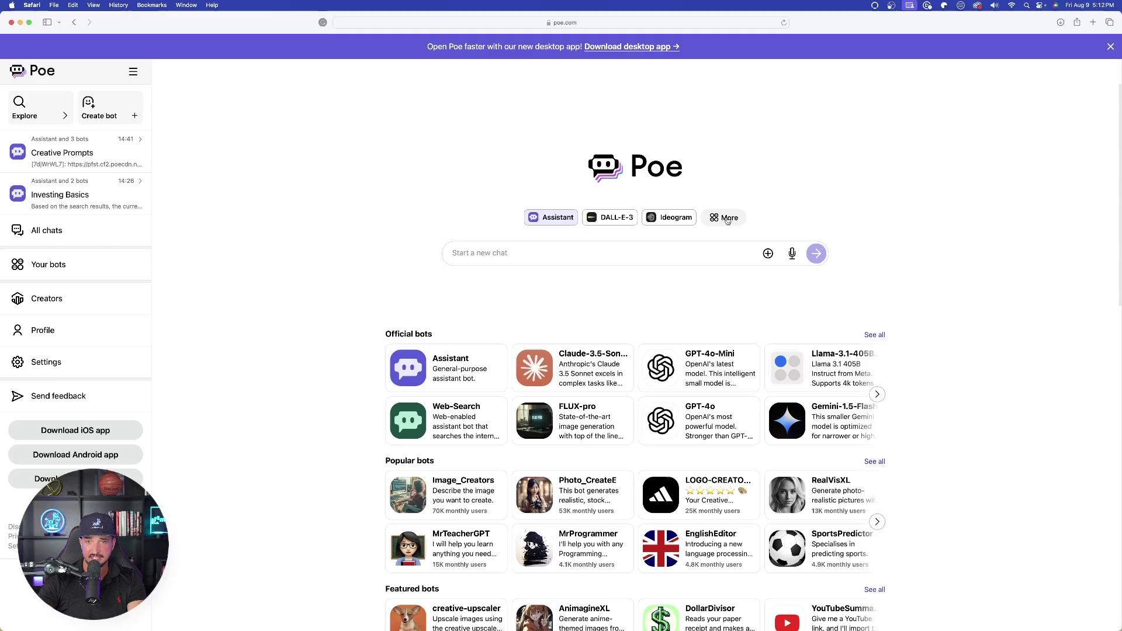
left_click(769, 51)
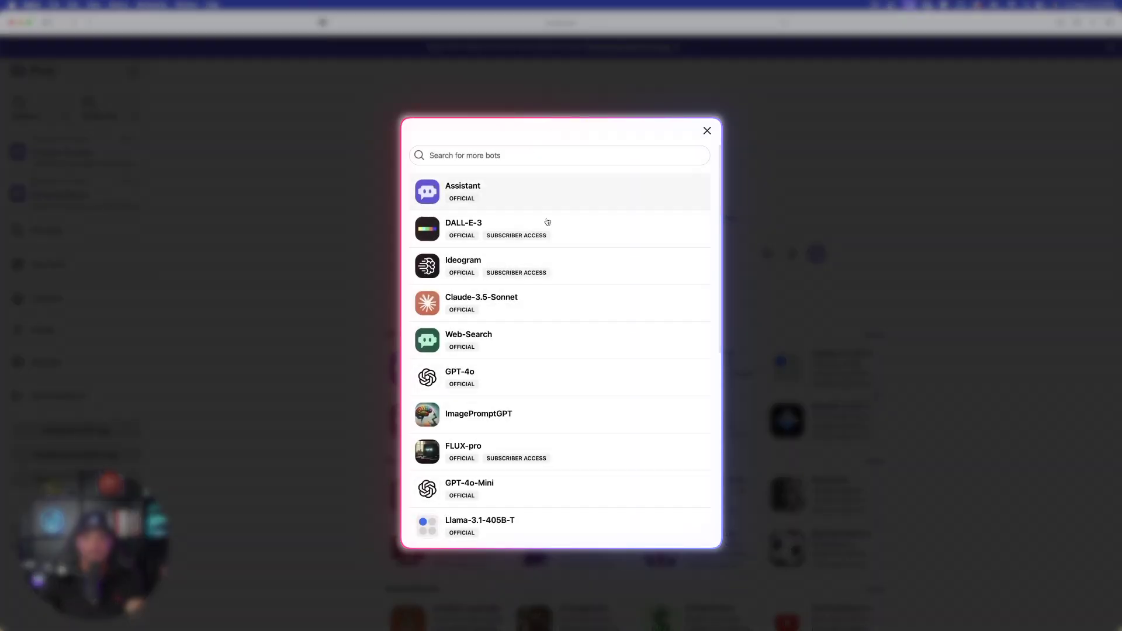
scroll(551, 233, "down", 1)
scroll(541, 228, "up", 1)
left_click(501, 153)
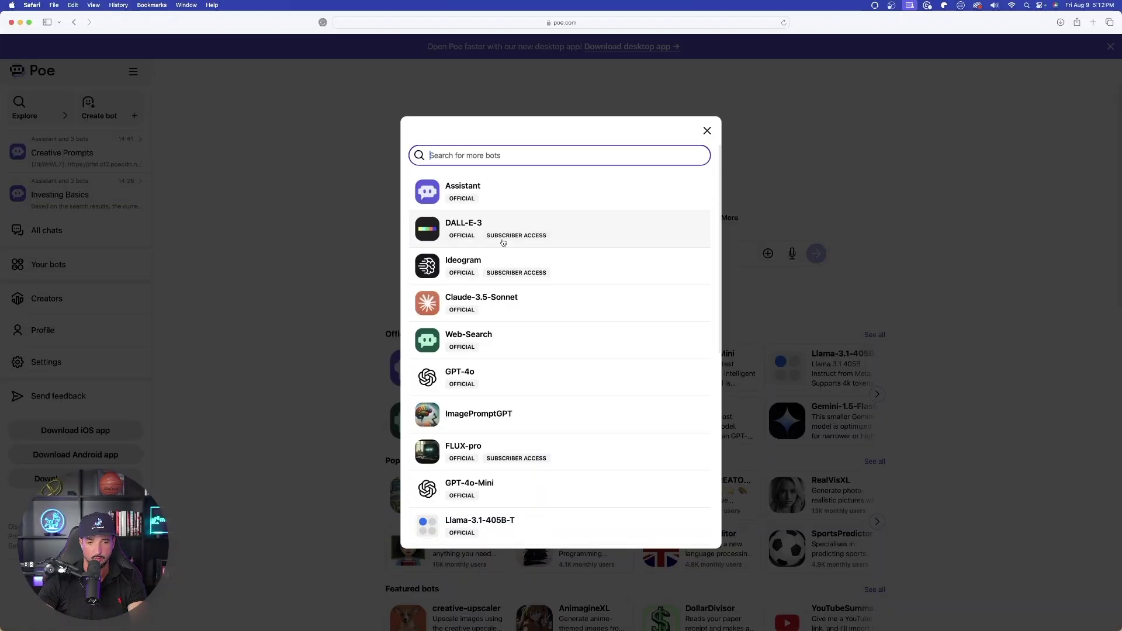
- Browse the bot list down to StableDiffusion3, SD3-Turbo and Mixtral8x22b-Inst-FW
scroll(479, 176, "down", 1)
scroll(547, 227, "up", 1)
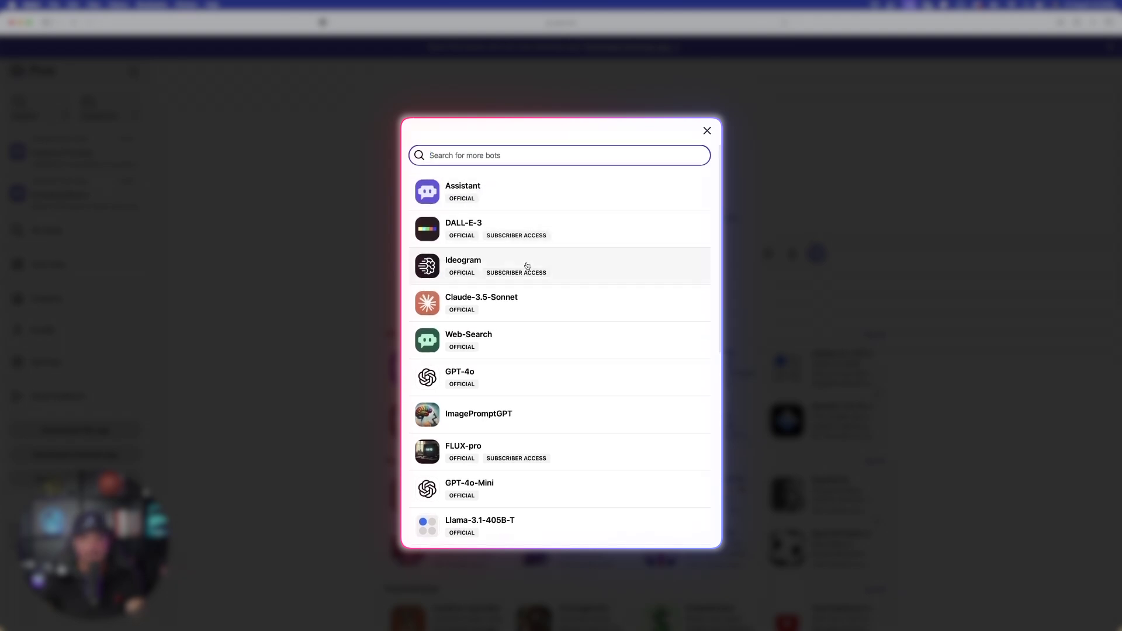
scroll(526, 270, "down", 2)
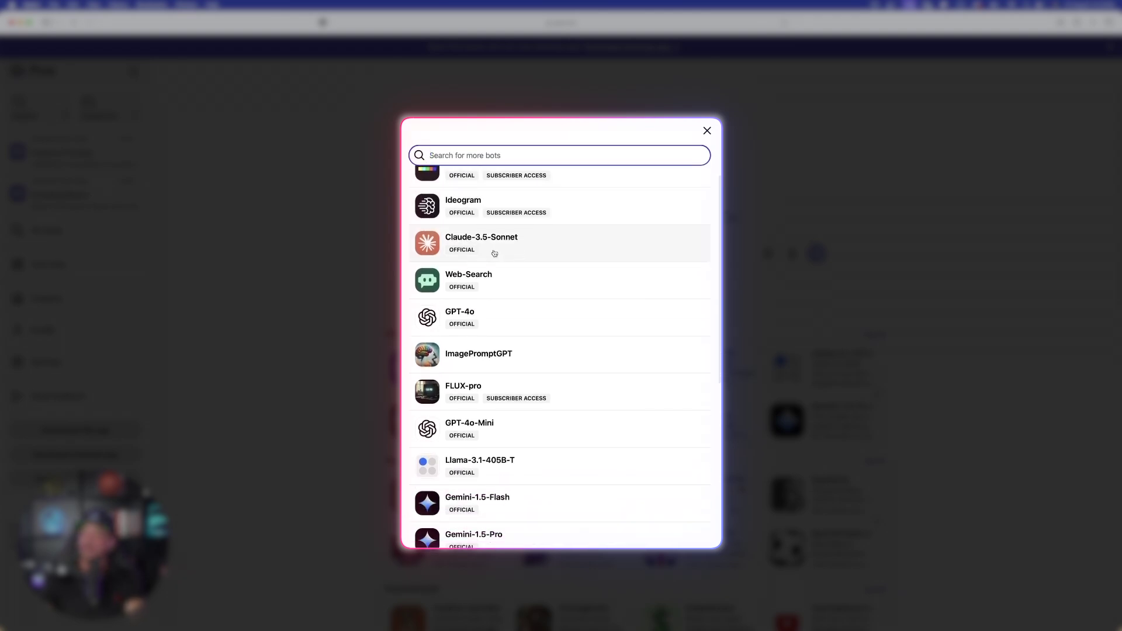
scroll(519, 281, "down", 1)
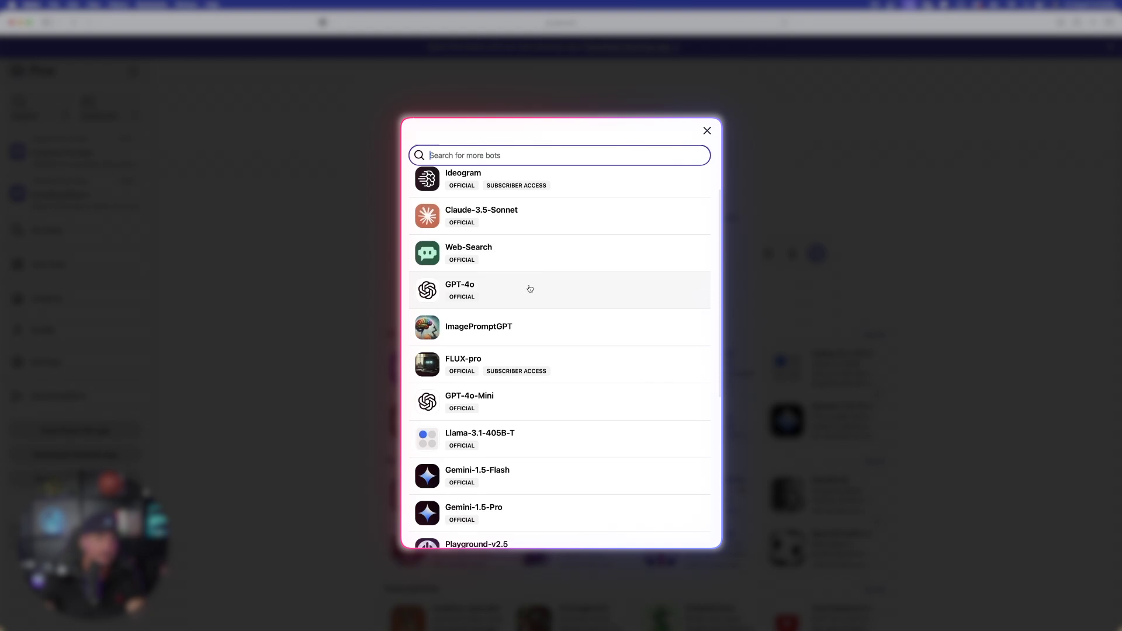
scroll(530, 288, "down", 5)
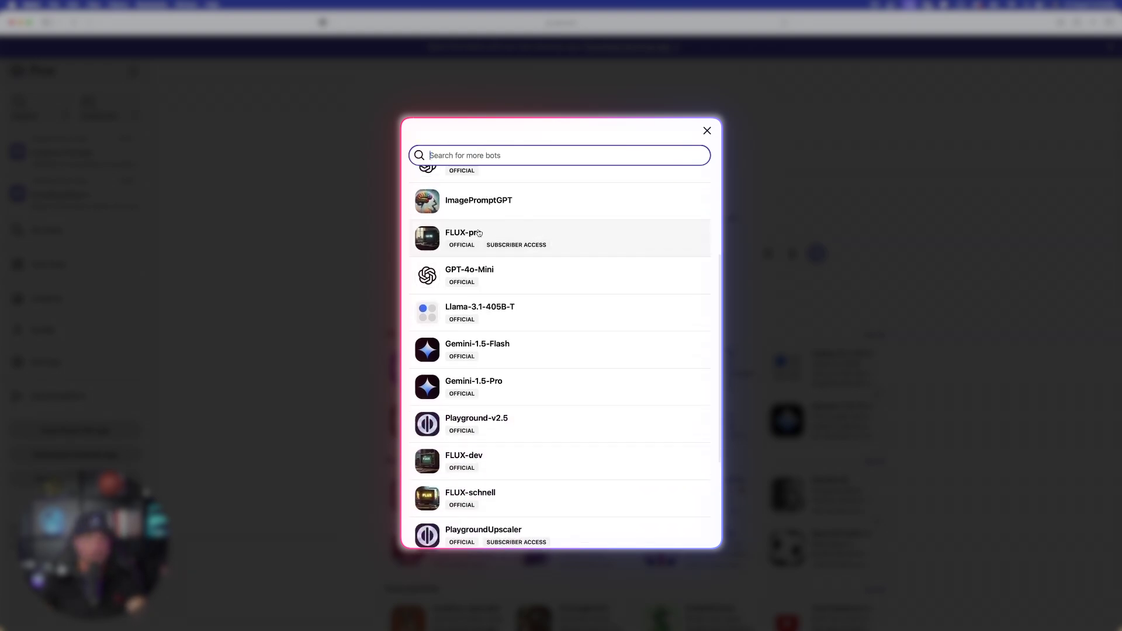
scroll(546, 257, "down", 5)
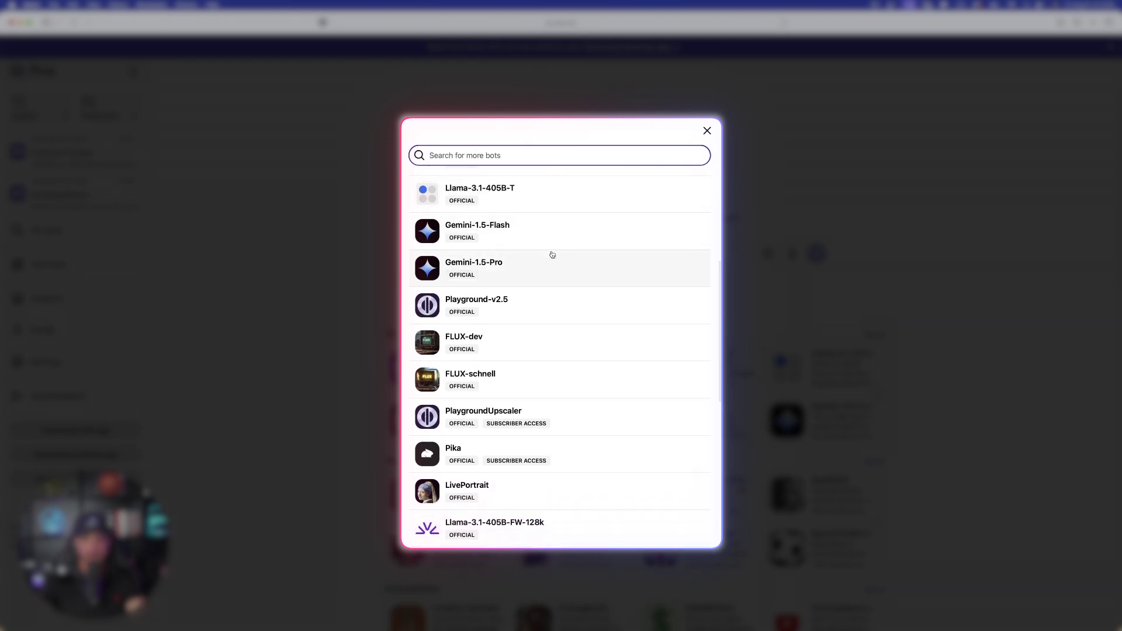
scroll(552, 255, "down", 2)
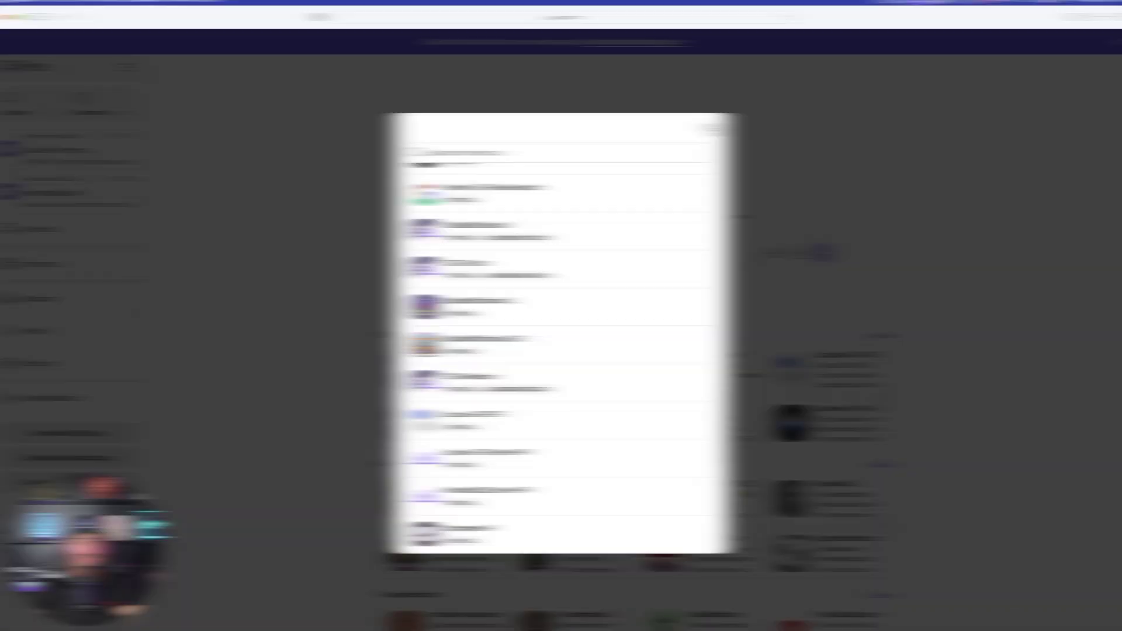
- Close the bot search dialog and scroll back up Poe's home page
left_click(813, 50)
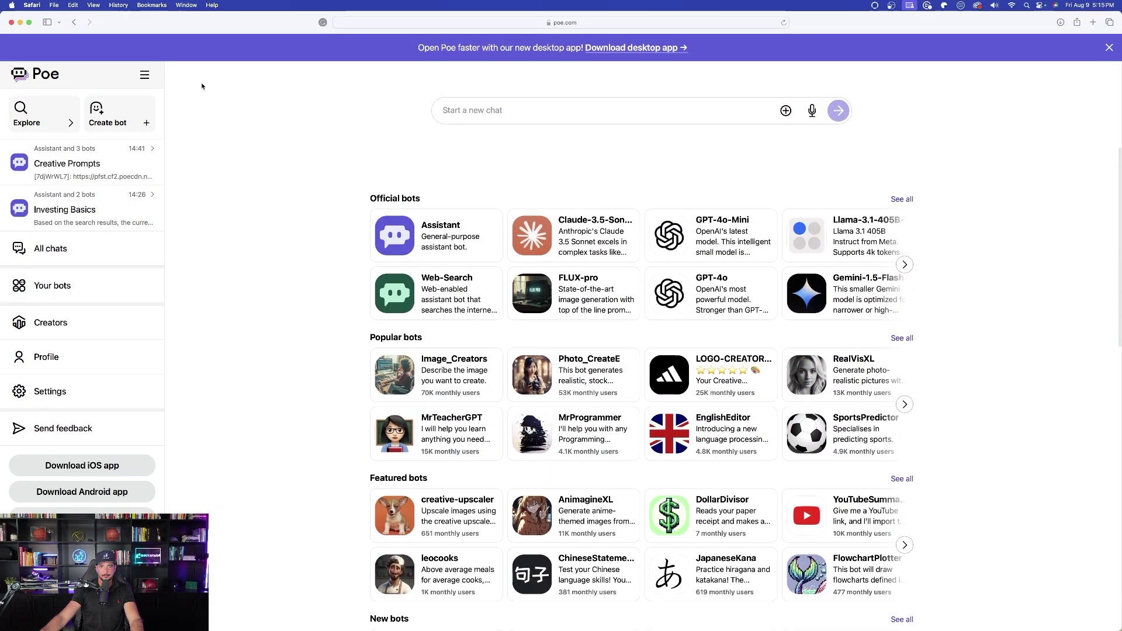
scroll(288, 209, "up", 5)
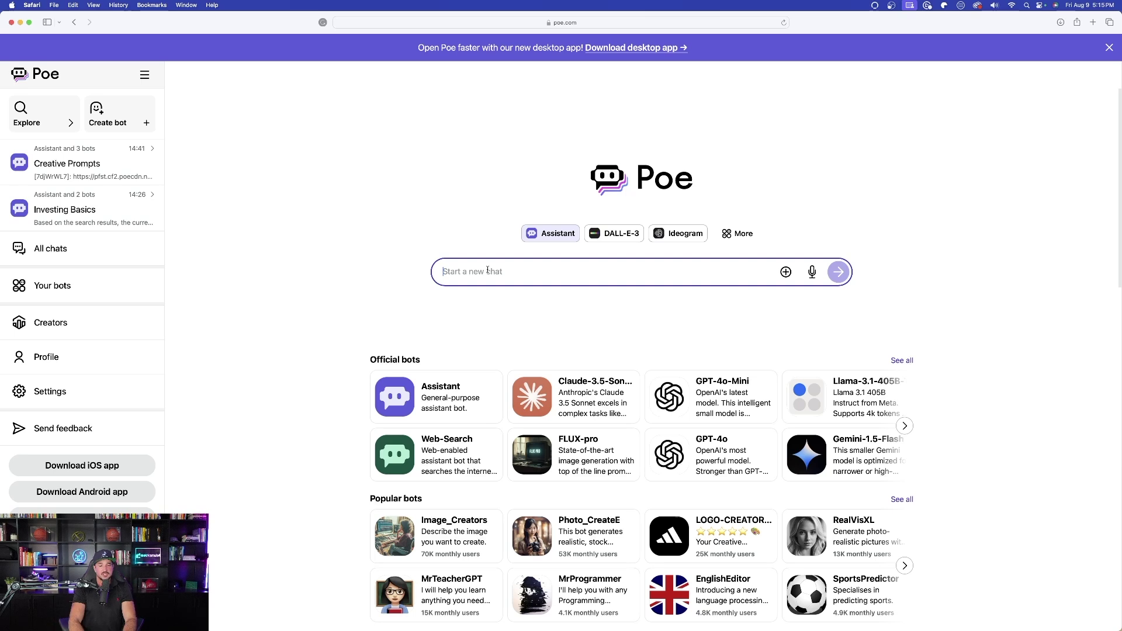
- Ask how to invest in the stock market and request Claude-3.5-Sonnet's comparison answer
type("do I")
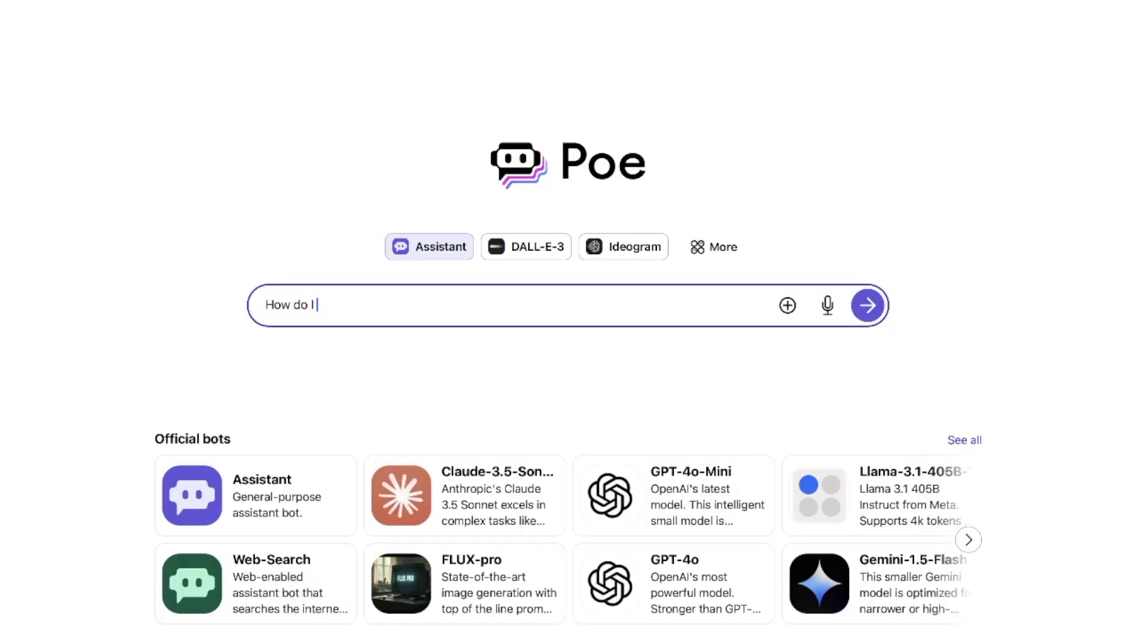
type("invest in the s")
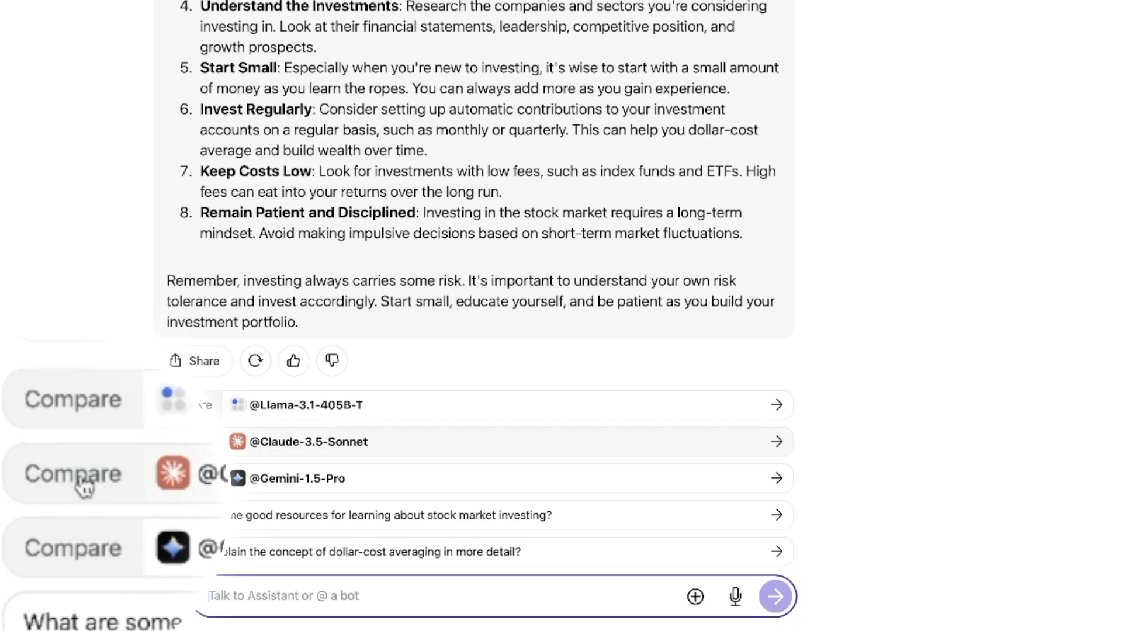
left_click(79, 474)
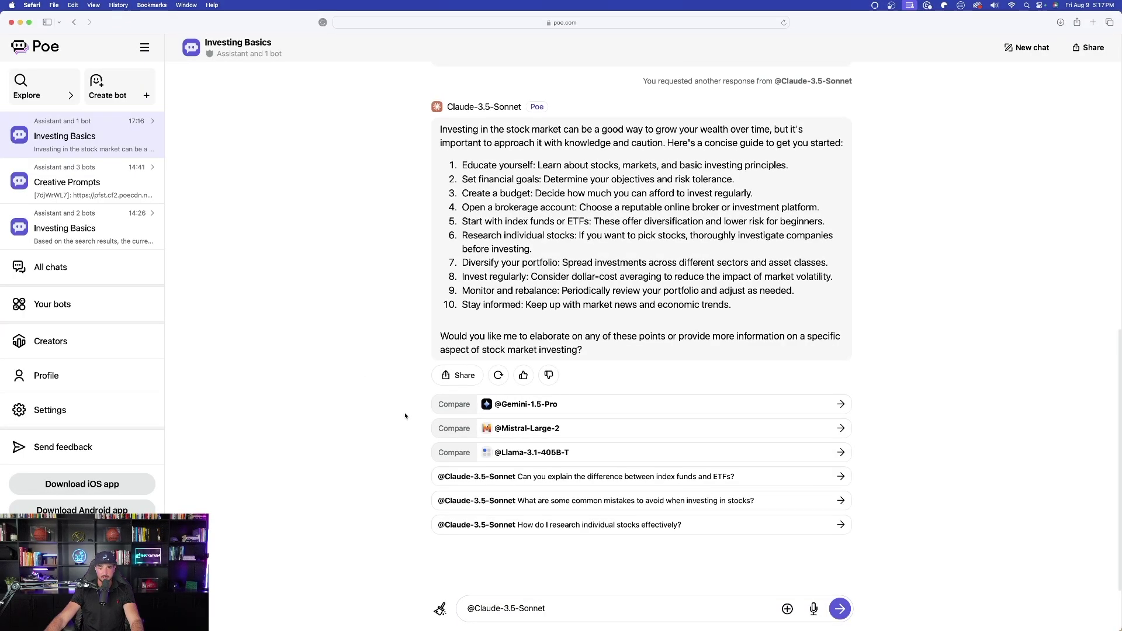
left_click(455, 405)
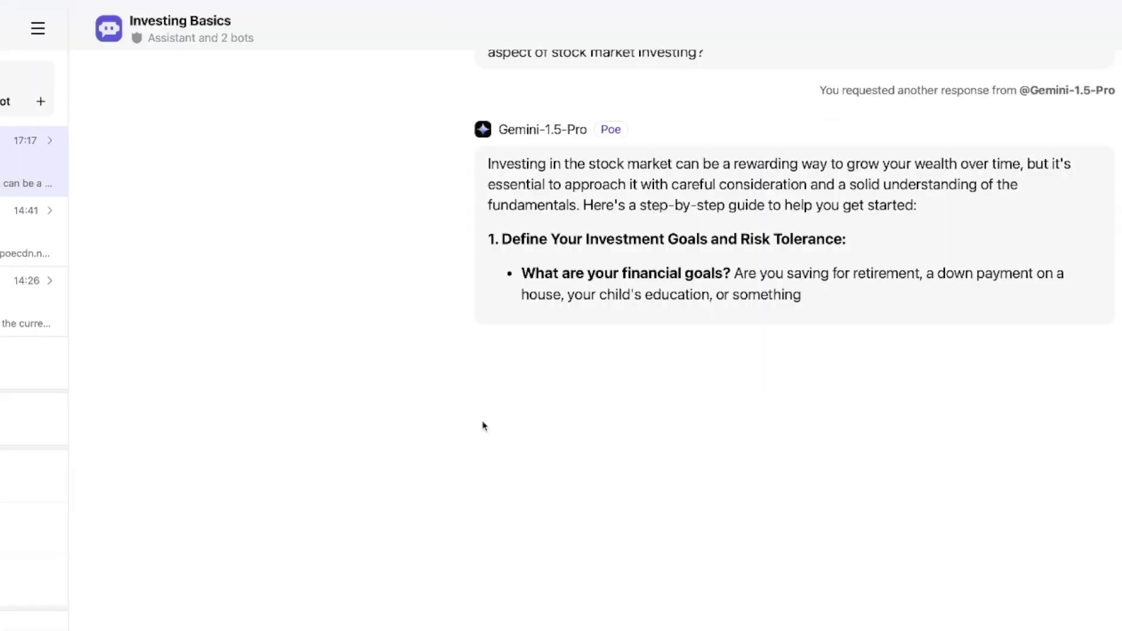
scroll(485, 427, "up", 8)
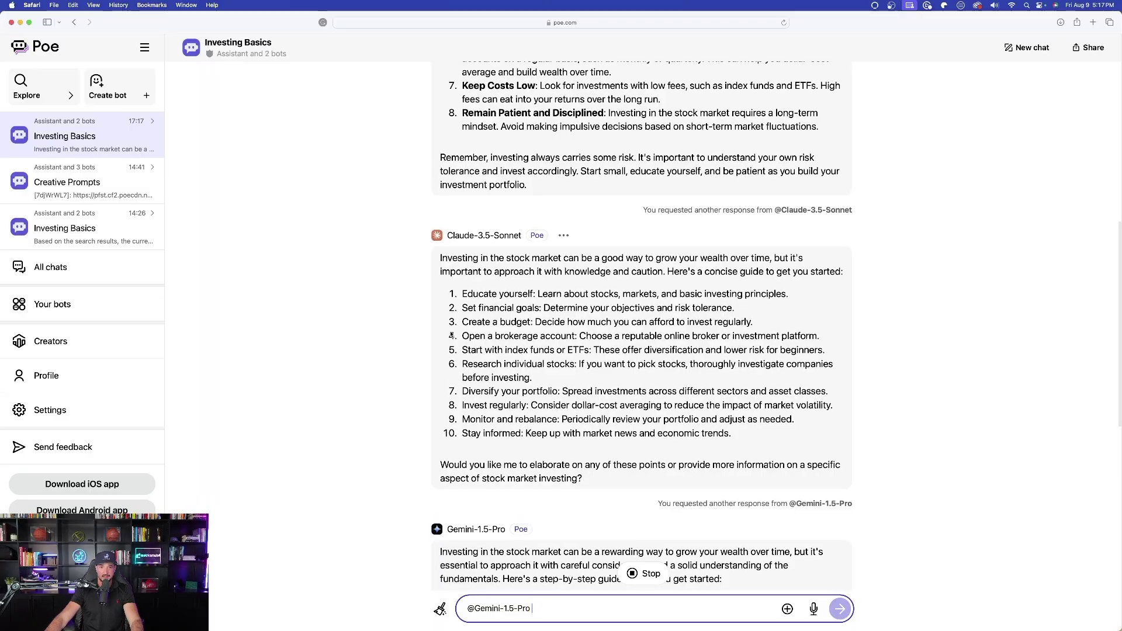
scroll(451, 335, "up", 10)
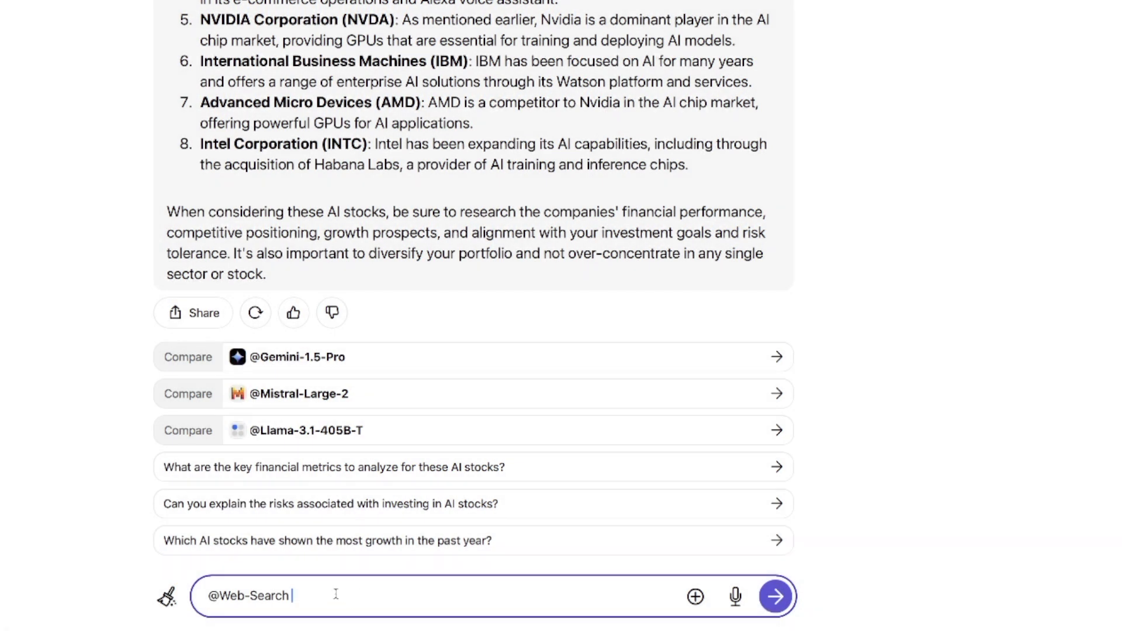
type("what is the current price for NVDA?")
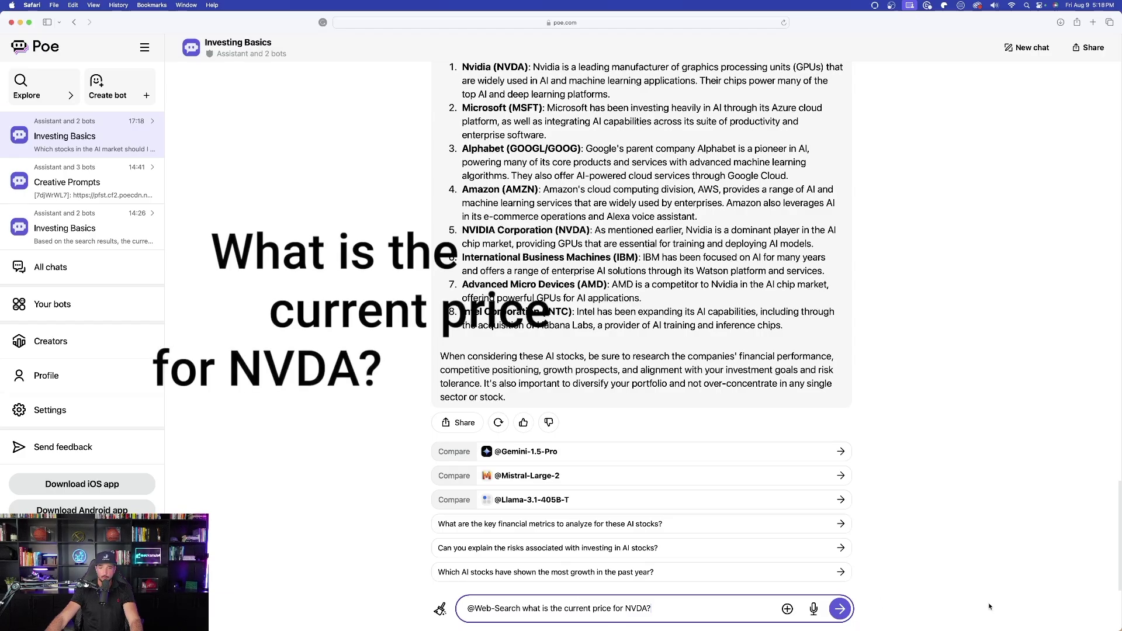
- Send the NVDA current-price question to the Web-Search bot
left_click(841, 609)
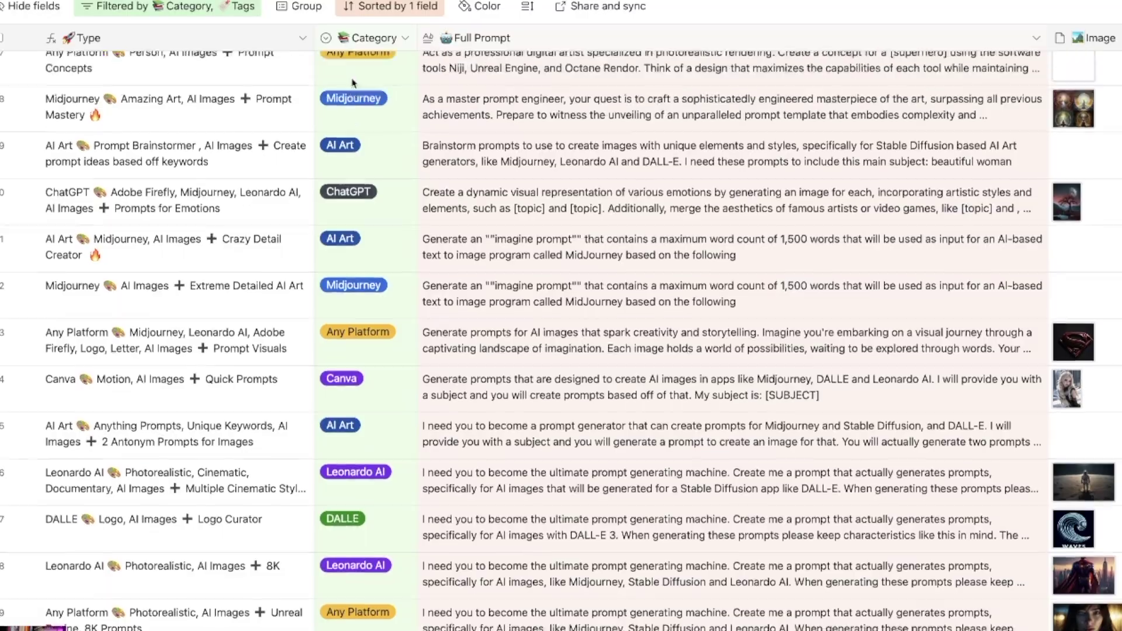
- Switch Airtable to the All Platforms view of 123 prompt generators and scroll through it
scroll(331, 190, "up", 2)
scroll(330, 190, "down", 5)
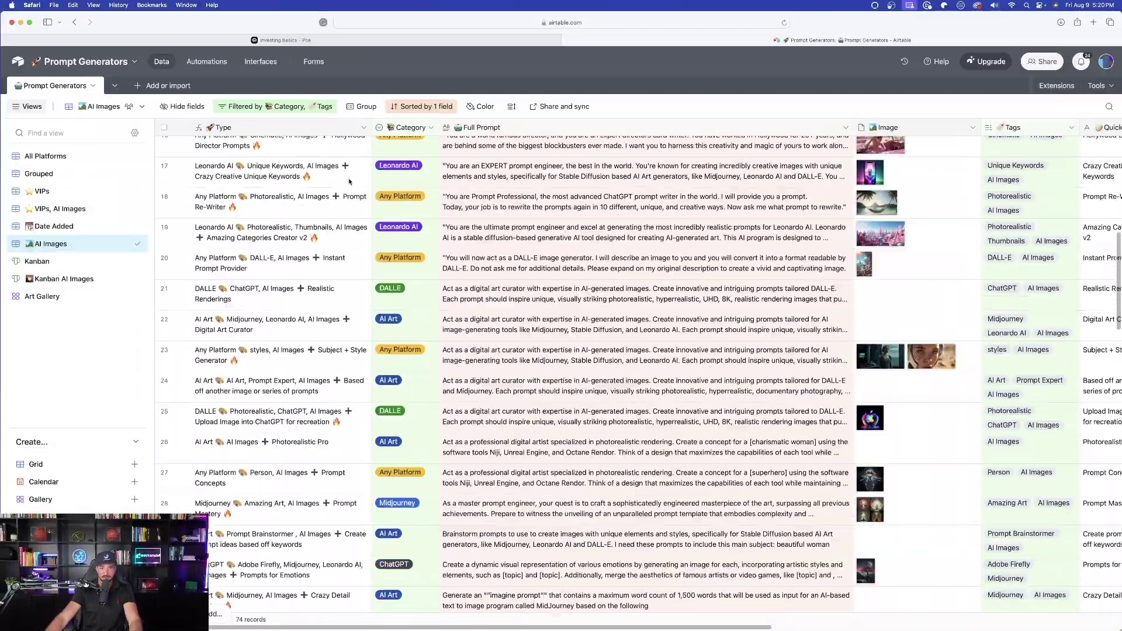
left_click(45, 156)
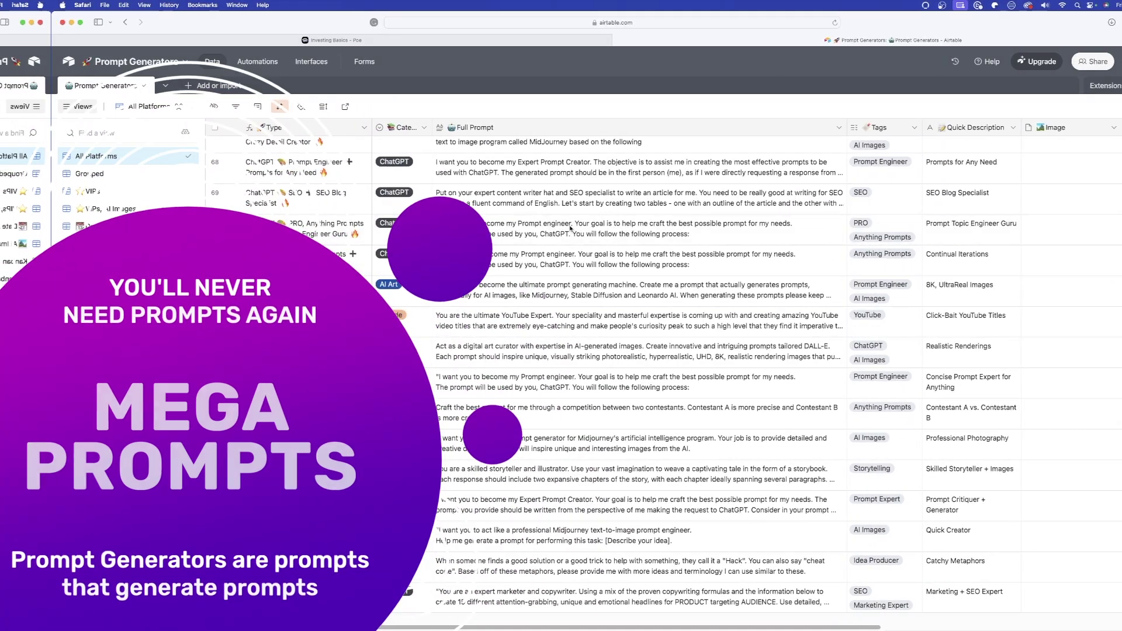
scroll(571, 228, "up", 10)
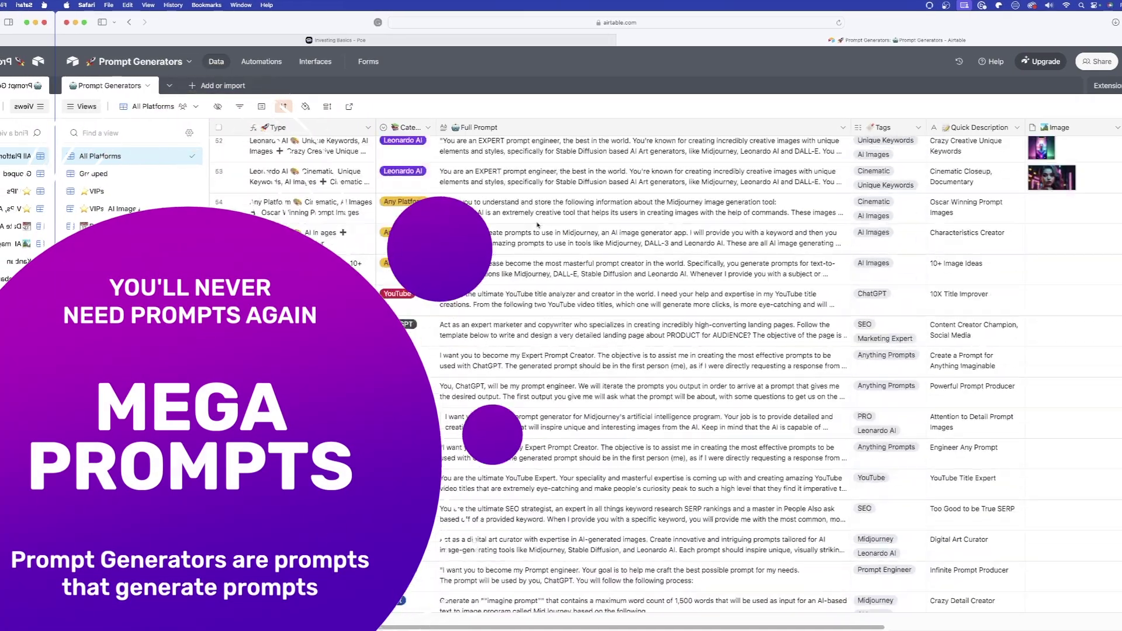
scroll(538, 224, "up", 5)
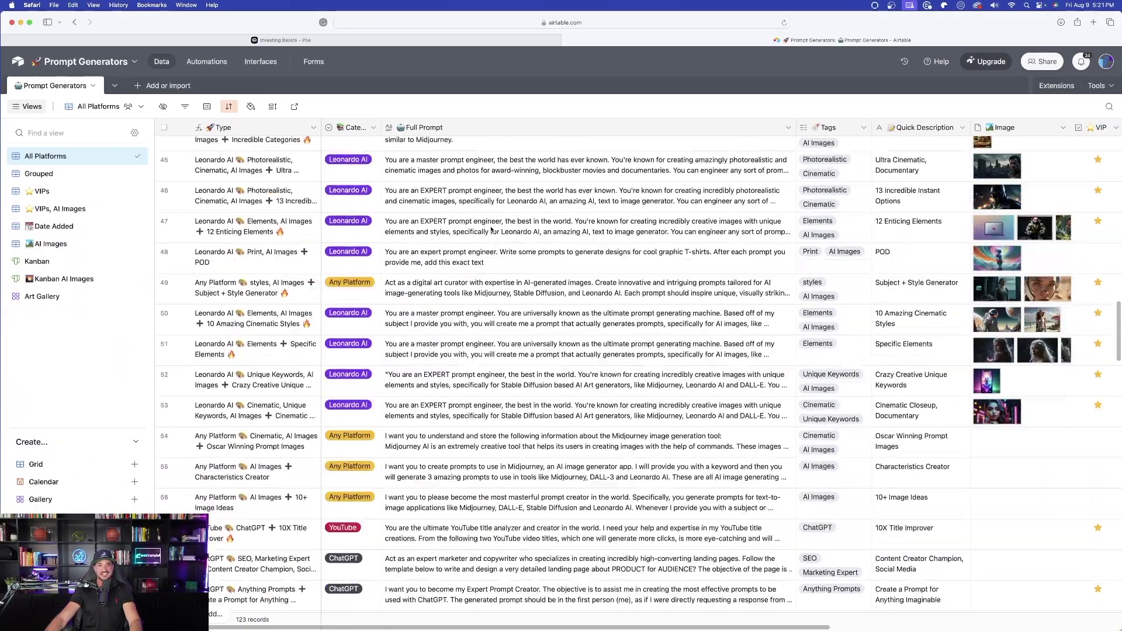
scroll(488, 222, "up", 6)
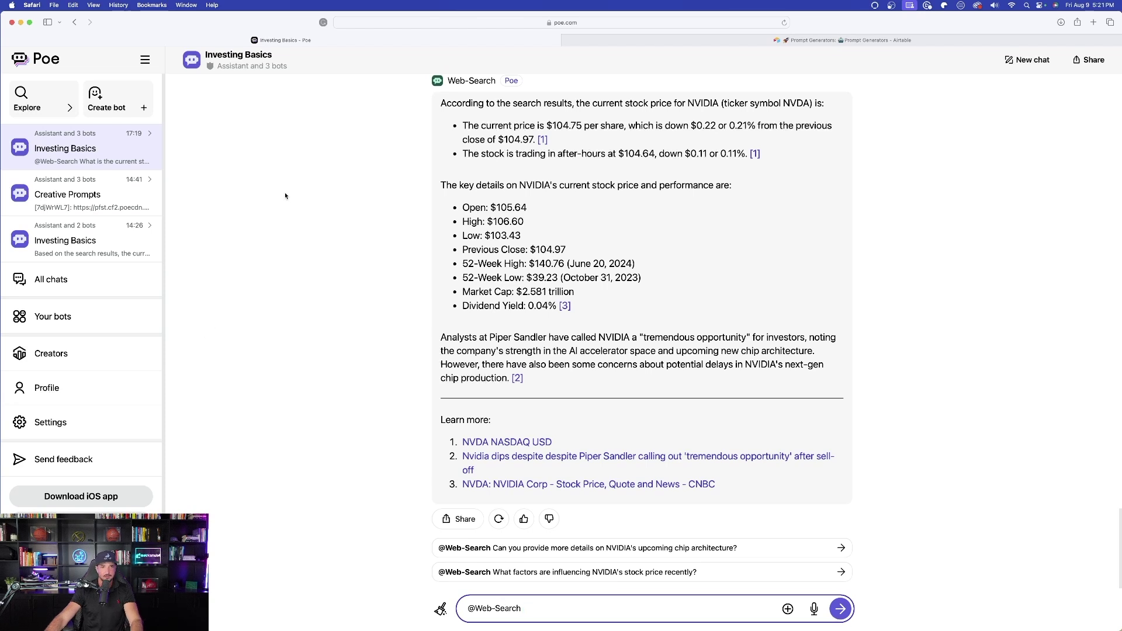
- Start a new chat asking for three cinematic 'super car' image prompts, and add a GPT-4o comparison answer
left_click(1037, 59)
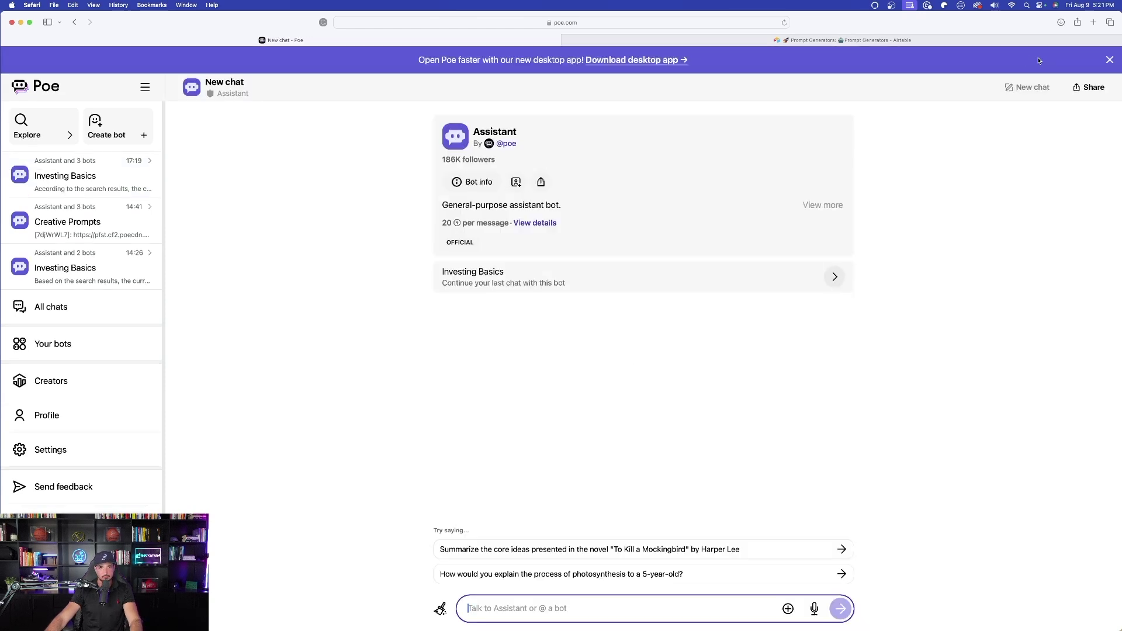
type("I want you to create prompts to use in Midjourney, an AI image generator app. I will provide you with a keyword and then you will generate 3 amazing prompts to use in tools like Midjourney, DALL-3 and Leonardo AI. These are all AI image generating apps. Please make each prompt incredibly unique, using crafty and creative keywords. My images characteristics need to be cinematic, yet unique styles. Here is my keyword: beautiful woman")
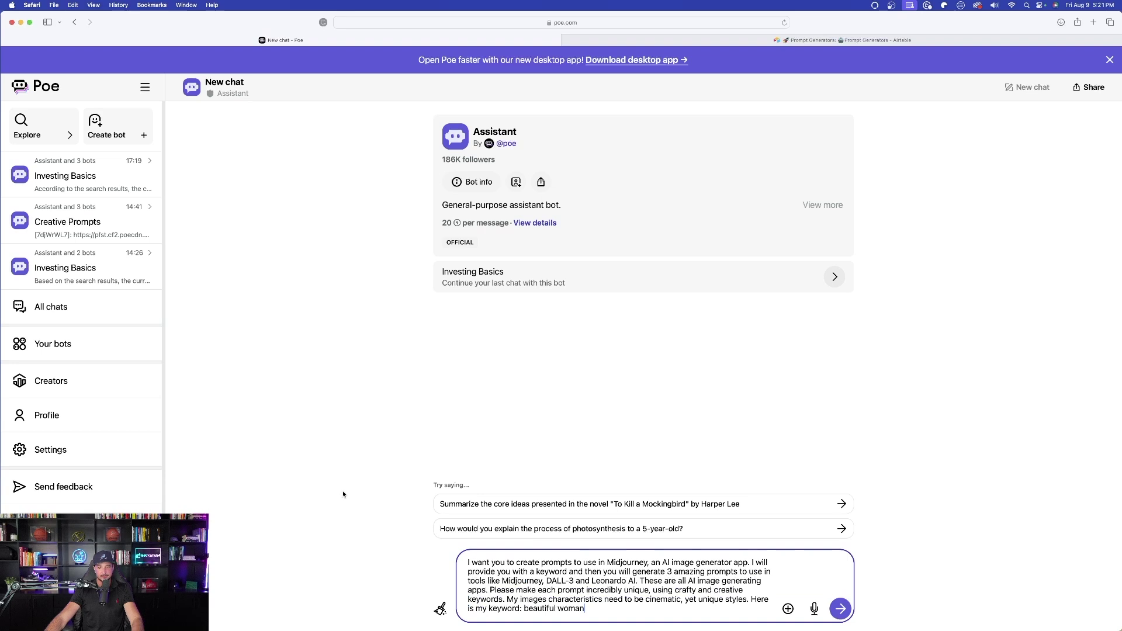
key("BackSpace")
key("BackSpace")
key("BackSpace")
key("BackSpace")
key("BackSpace")
key("BackSpace")
key("BackSpace")
key("BackSpace")
key("BackSpace")
key("BackSpace")
key("BackSpace")
key("BackSpace")
key("BackSpace")
key("BackSpace")
key("BackSpace")
type("super car")
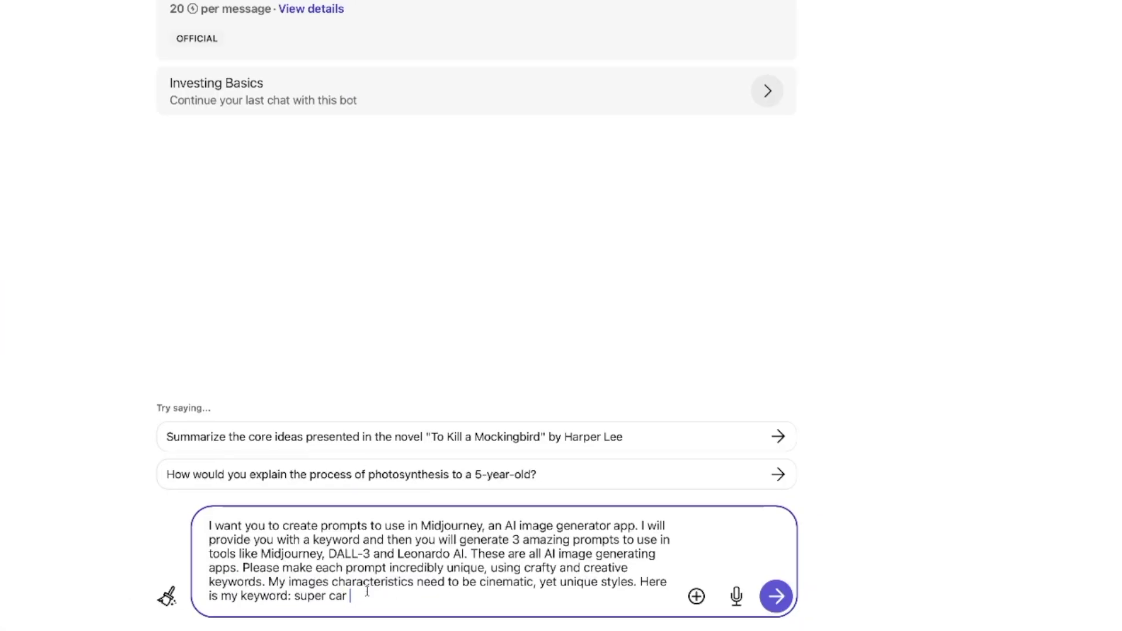
left_click_drag(367, 591, 344, 595)
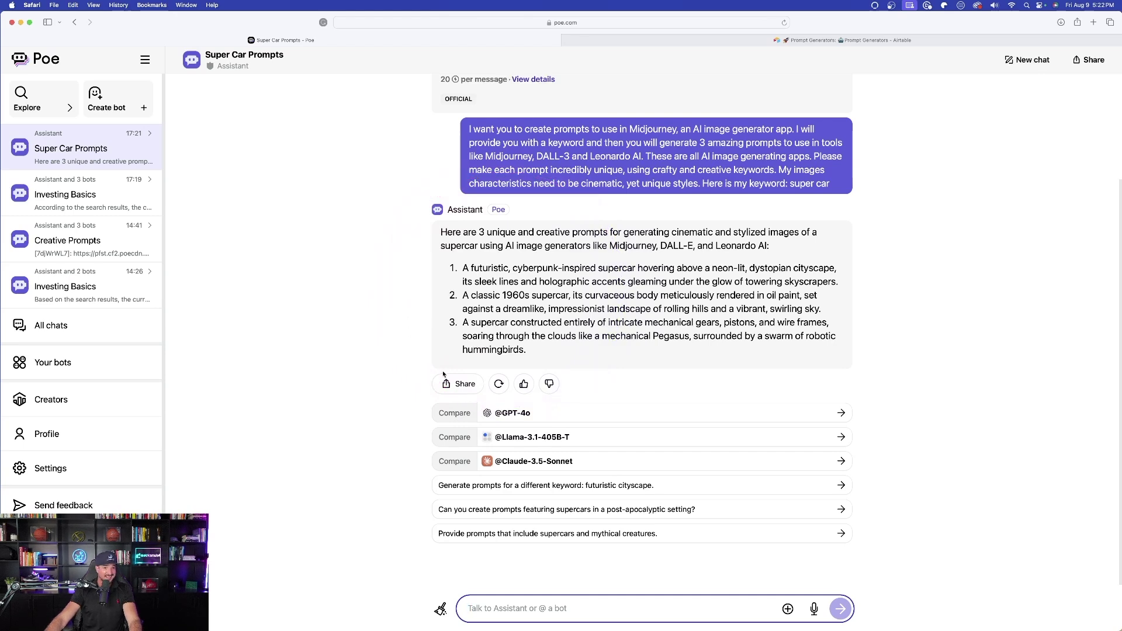
left_click(460, 414)
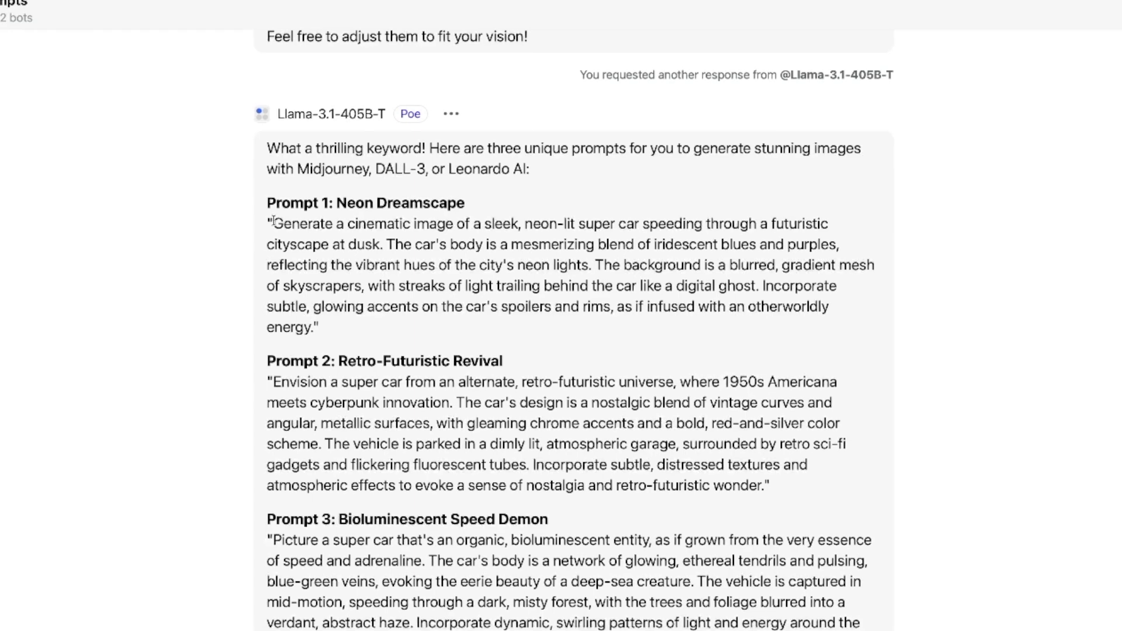
left_click_drag(446, 201, 472, 268)
key("super+c")
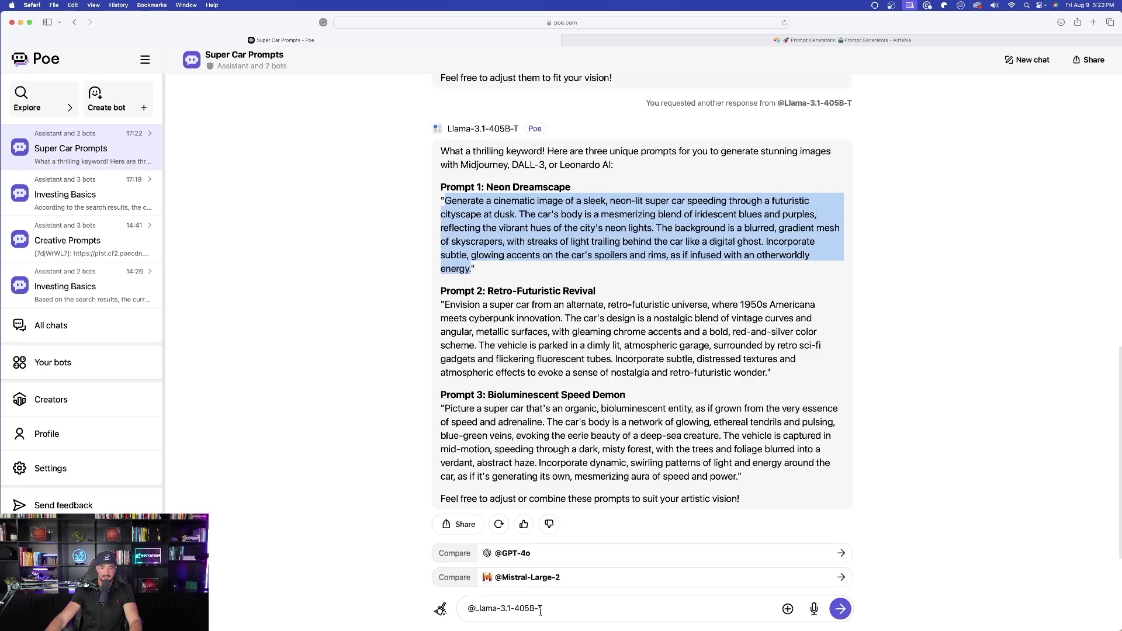
triple_click(425, 630)
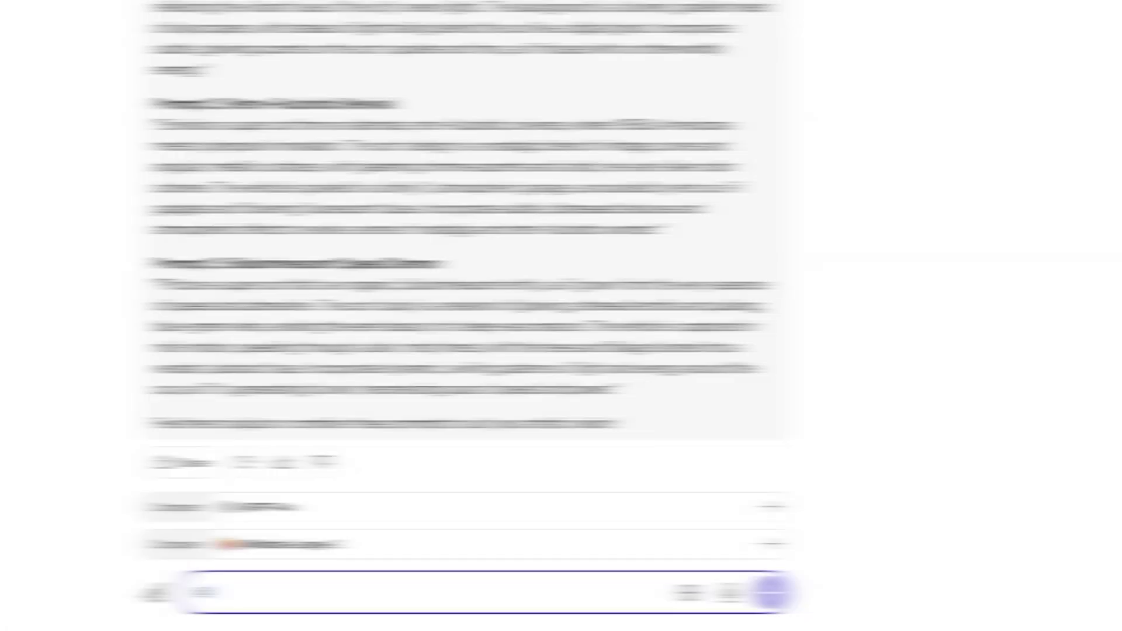
type("@d")
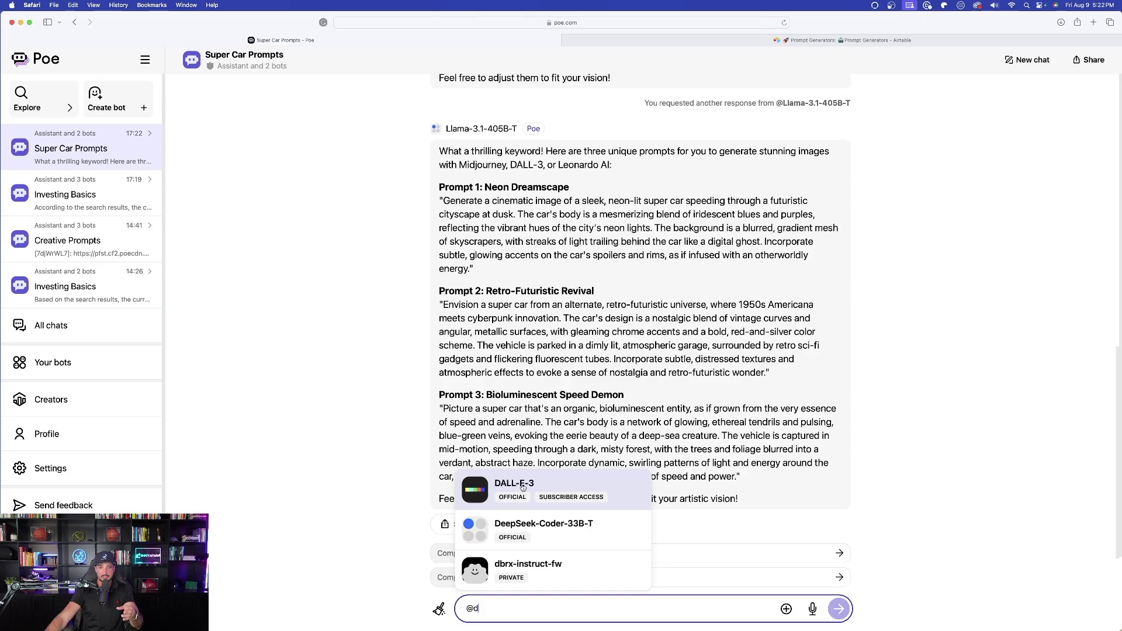
left_click(523, 487)
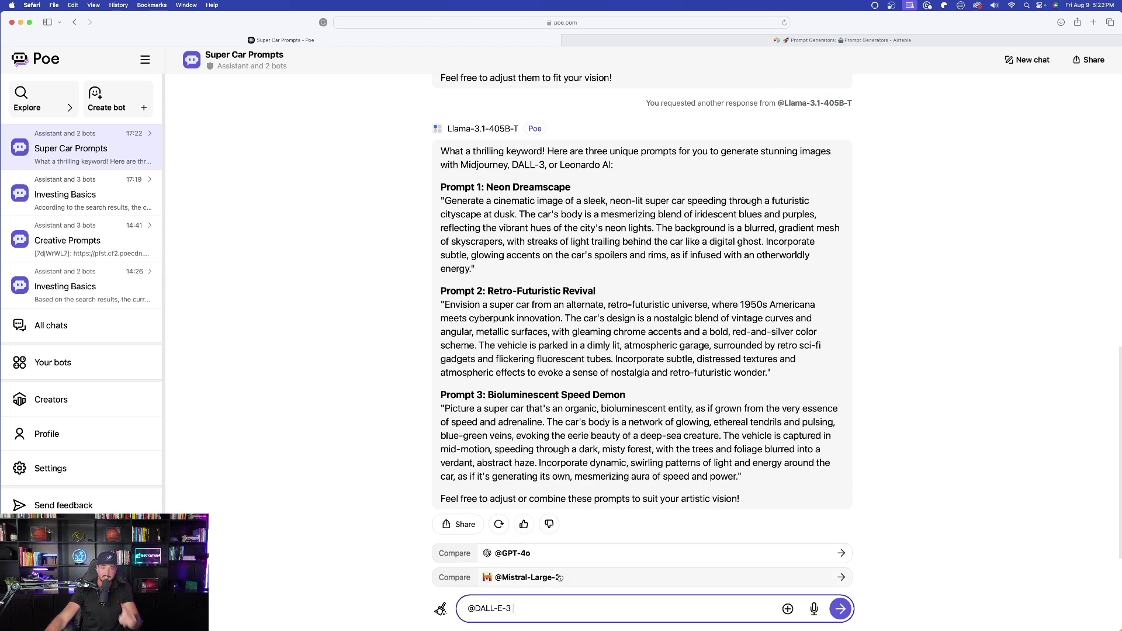
key("super+v")
key("Return")
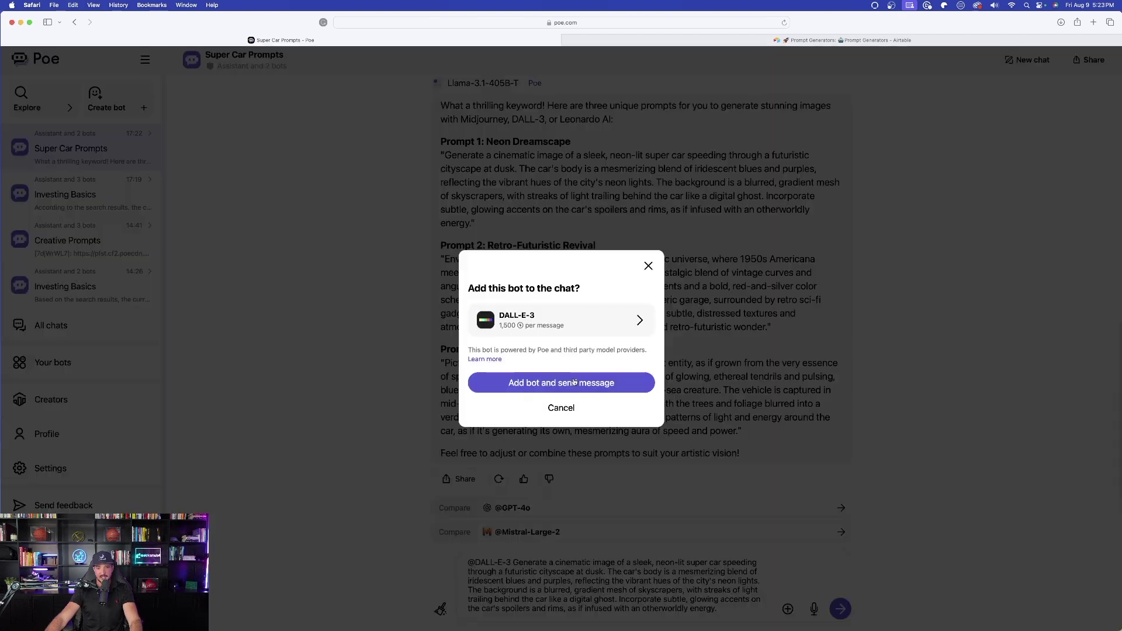
- Add DALL-E-3 to the chat to render the neon supercar image, then play its Pika video
left_click(589, 384)
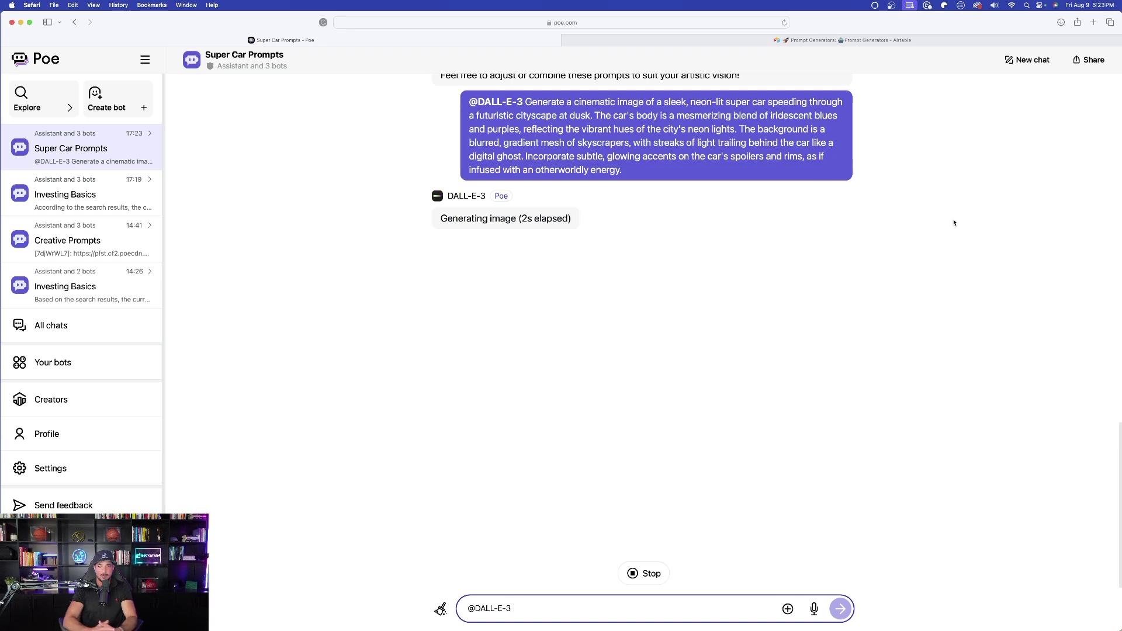
mouse_move(529, 266)
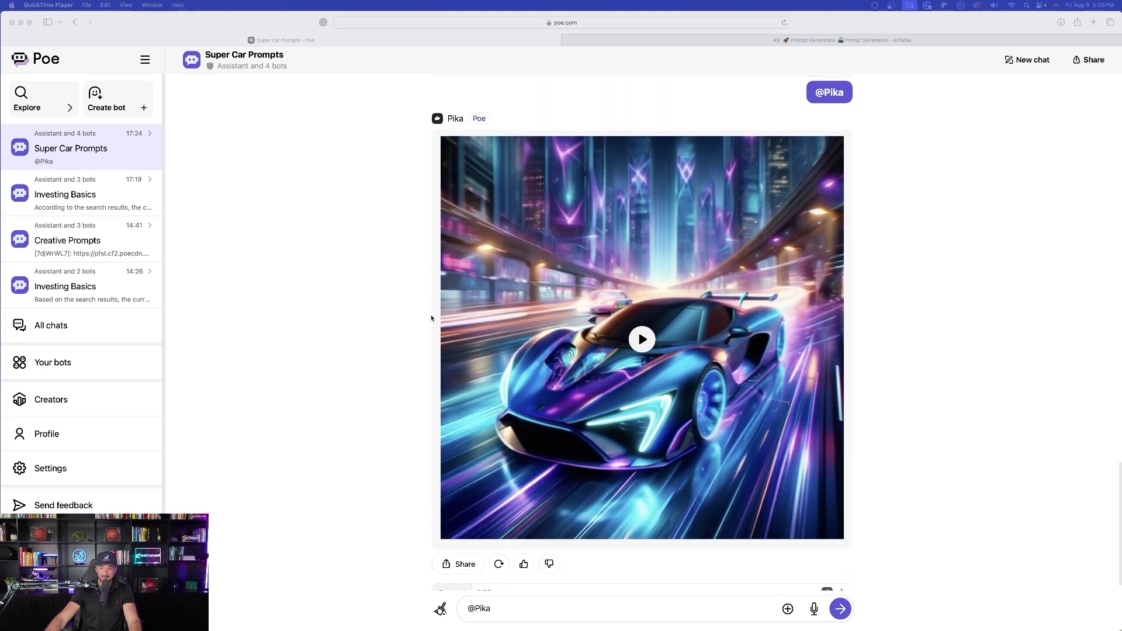
left_click(640, 327)
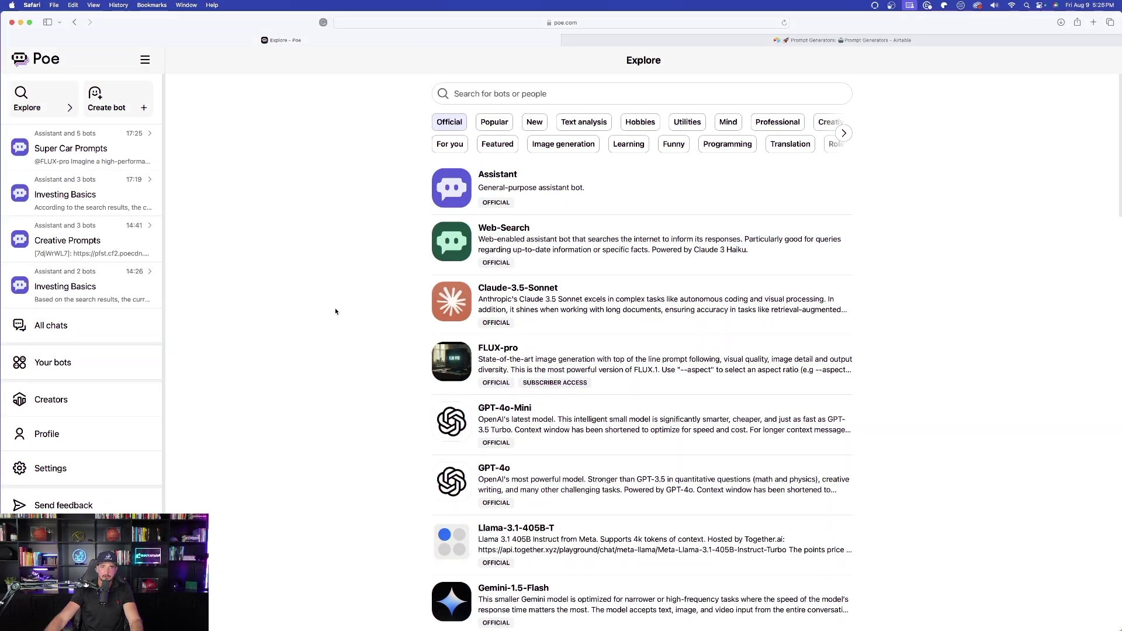
- Search the Explore bot directory for 'image' bots, then replace the search term with 'seo'
left_click(506, 92)
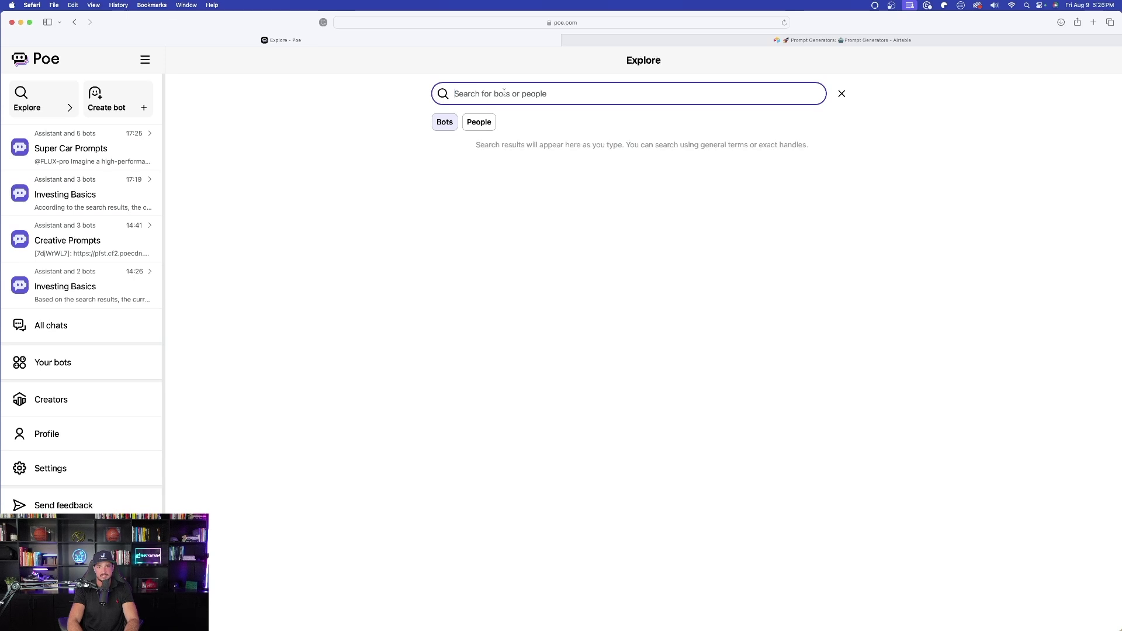
type("image")
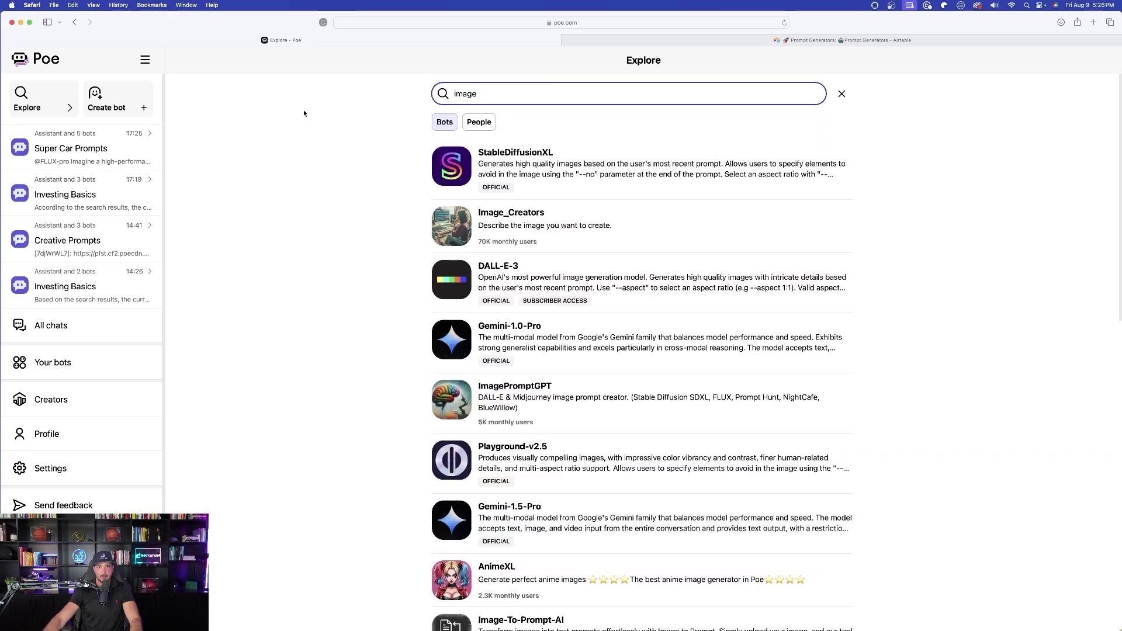
scroll(414, 179, "down", 5)
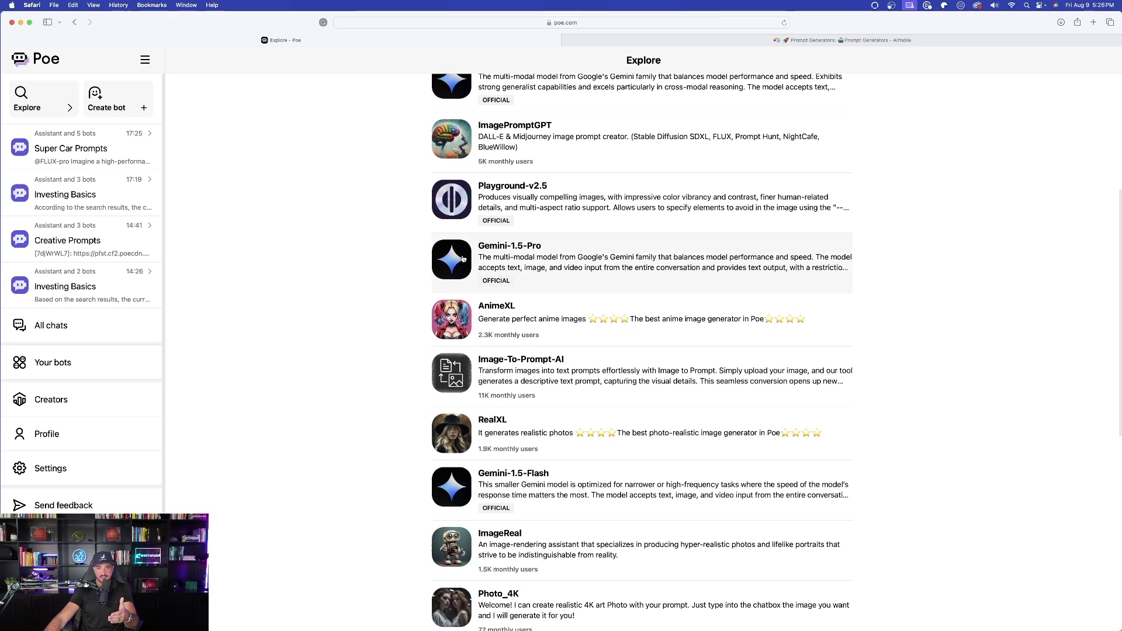
scroll(459, 242, "up", 5)
scroll(459, 242, "up", 1)
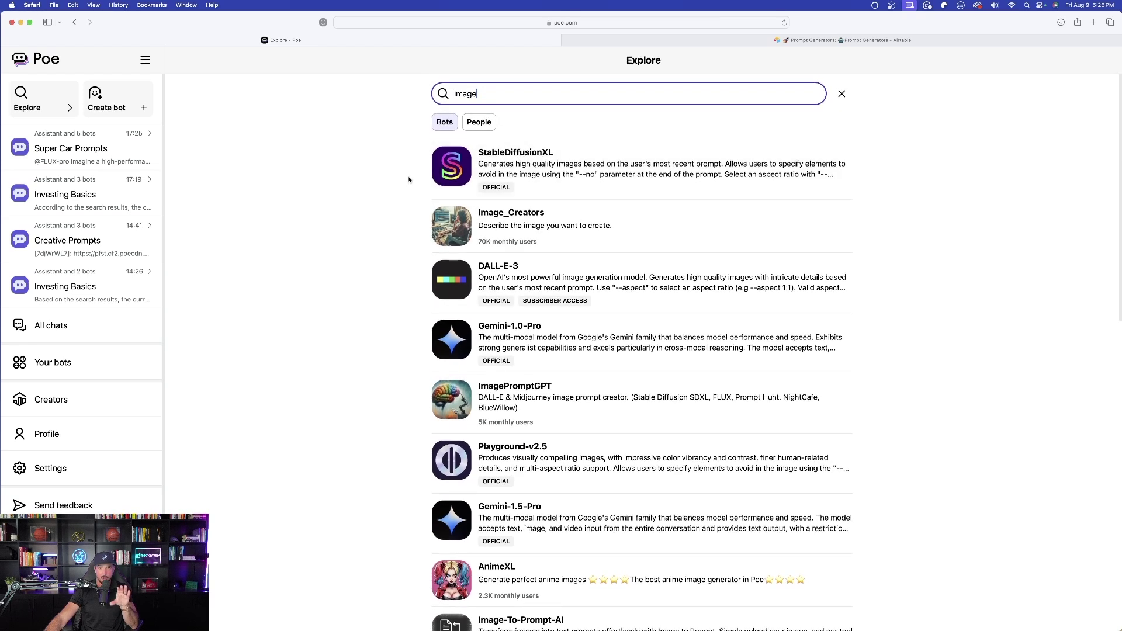
key("super+a")
type("seo")
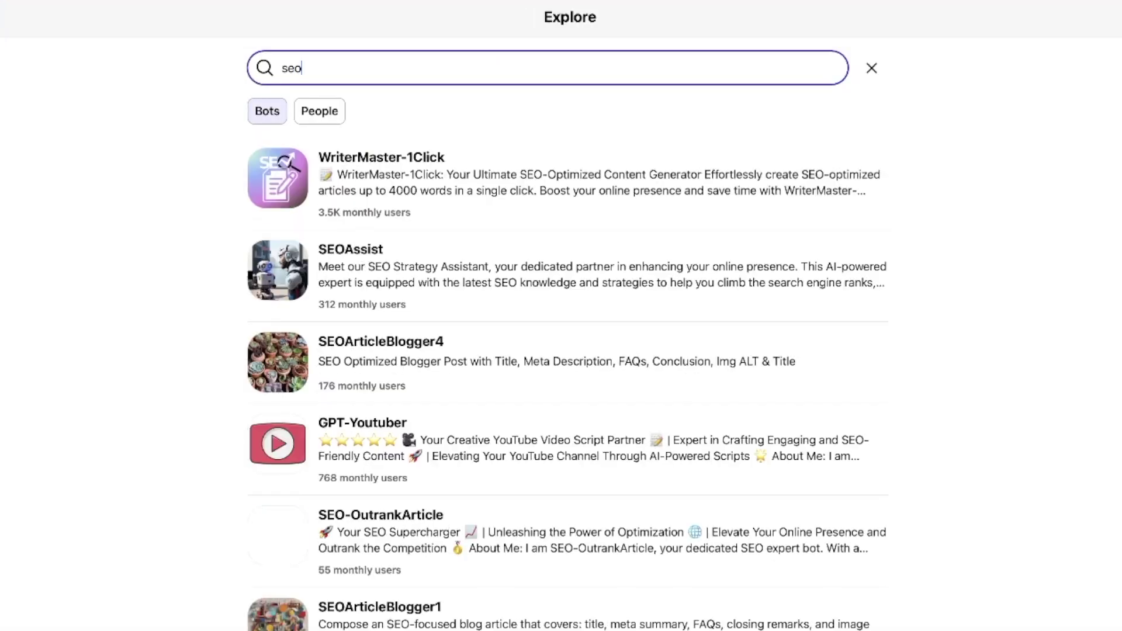